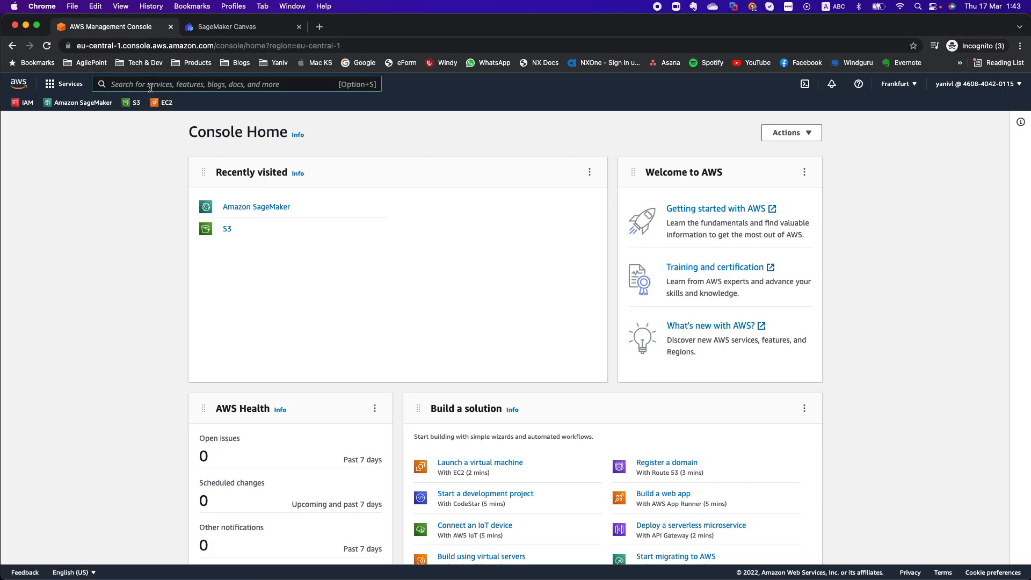
# Open the train folder of the sagemaker-practical-collage-enrollment bucket in the S3 service
pyautogui.click(150, 88)
pyautogui.write('S3')
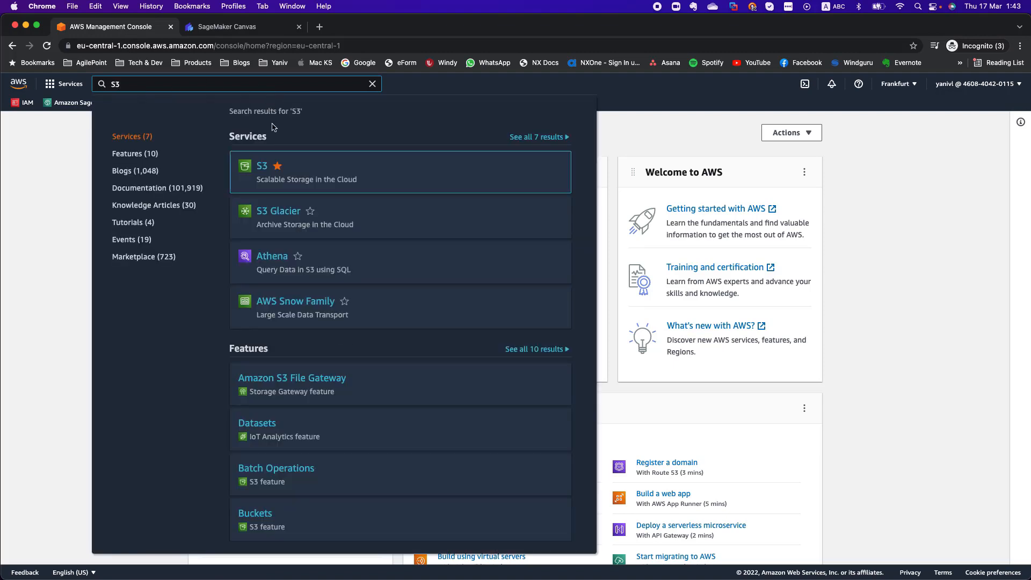
pyautogui.click(262, 167)
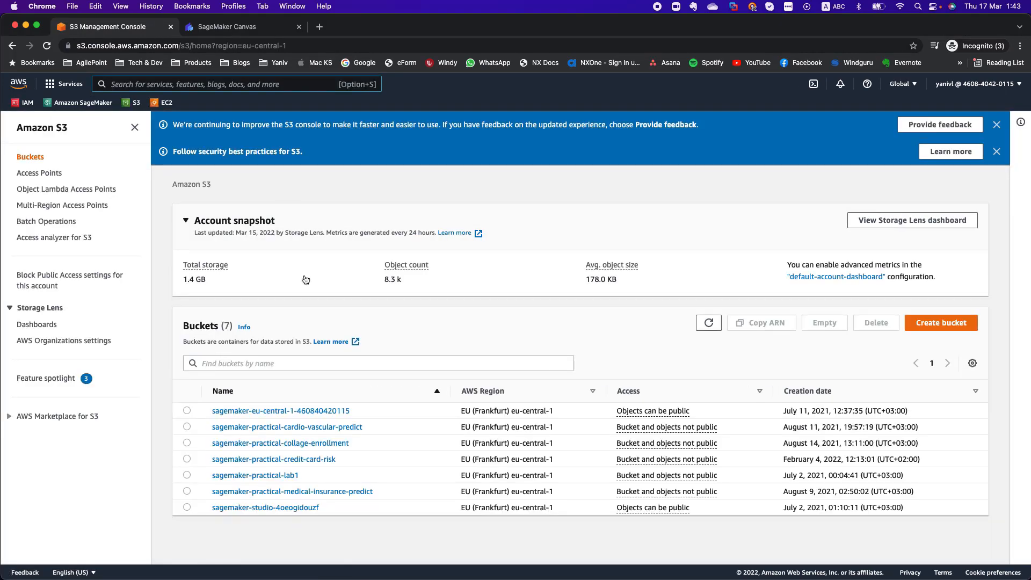
pyautogui.click(298, 444)
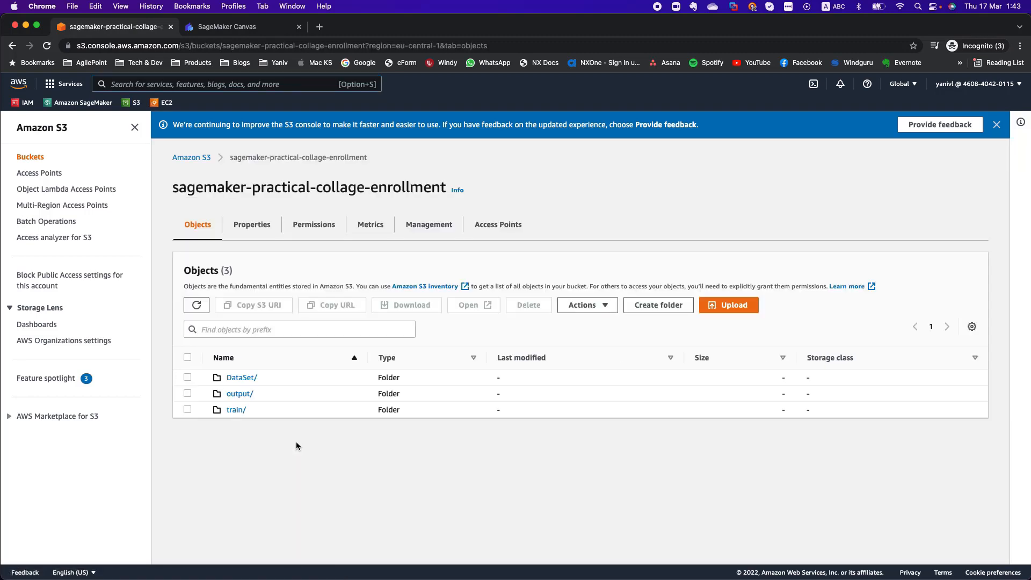
pyautogui.click(237, 410)
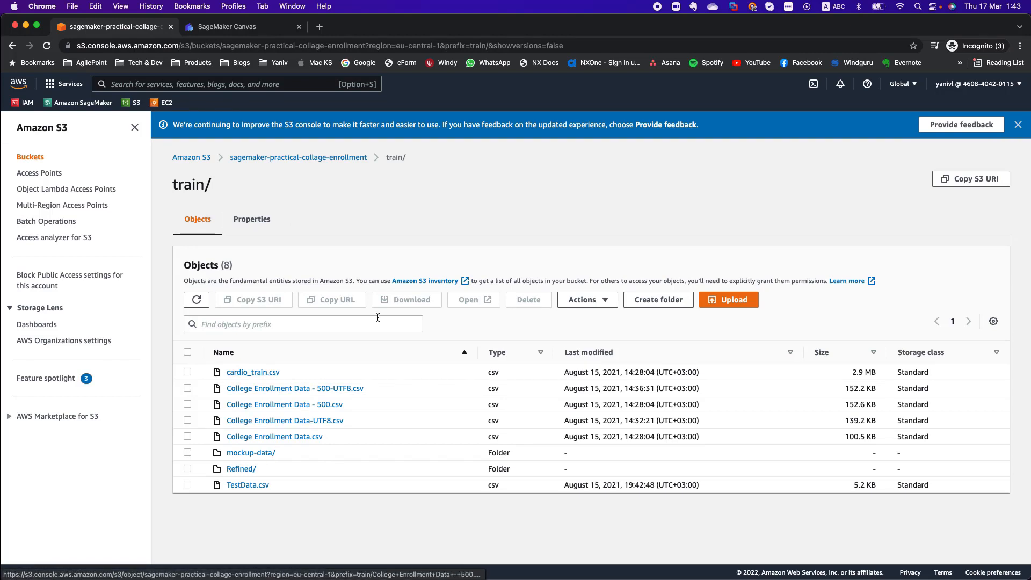
# Create a folder named V2 inside the train folder and open it
pyautogui.click(652, 306)
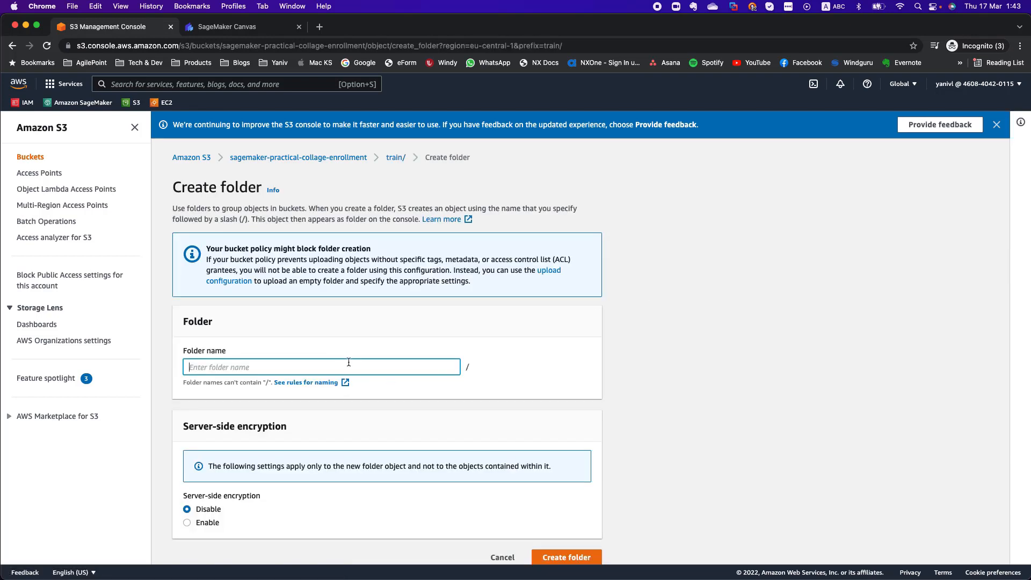
pyautogui.write('V2')
pyautogui.click(582, 561)
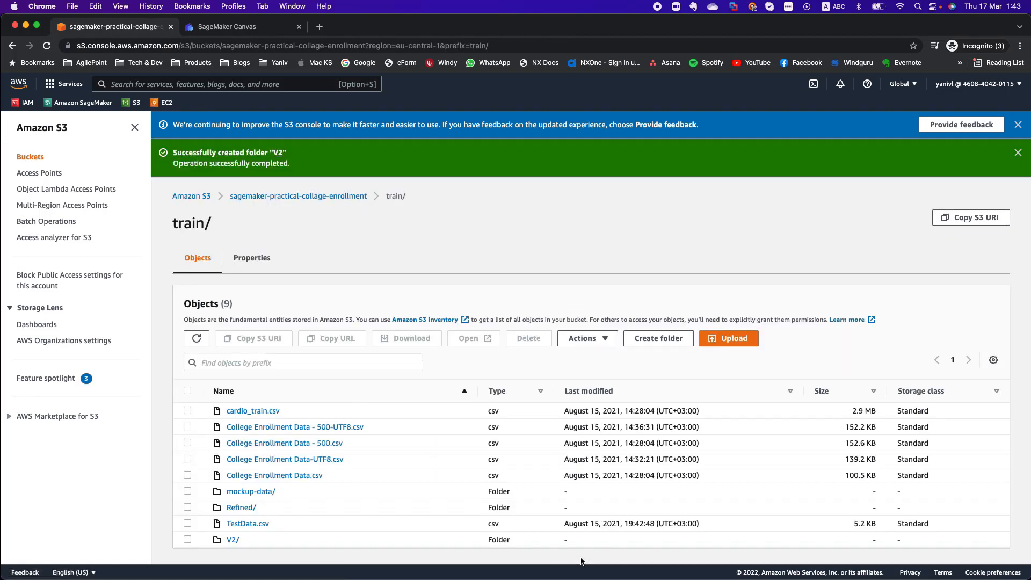
pyautogui.click(231, 540)
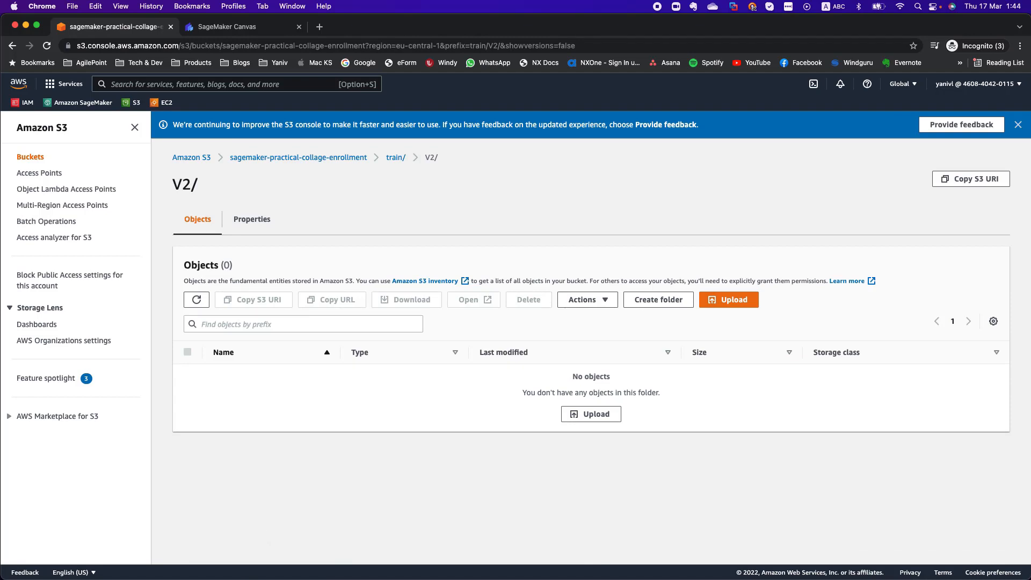
# Upload College Enrollment-V2-Testing.csv and College Enrollment-V2-Training.csv from the local V2 folder in Finder to the bucket's V2 folder
pyautogui.press('super+Tab')
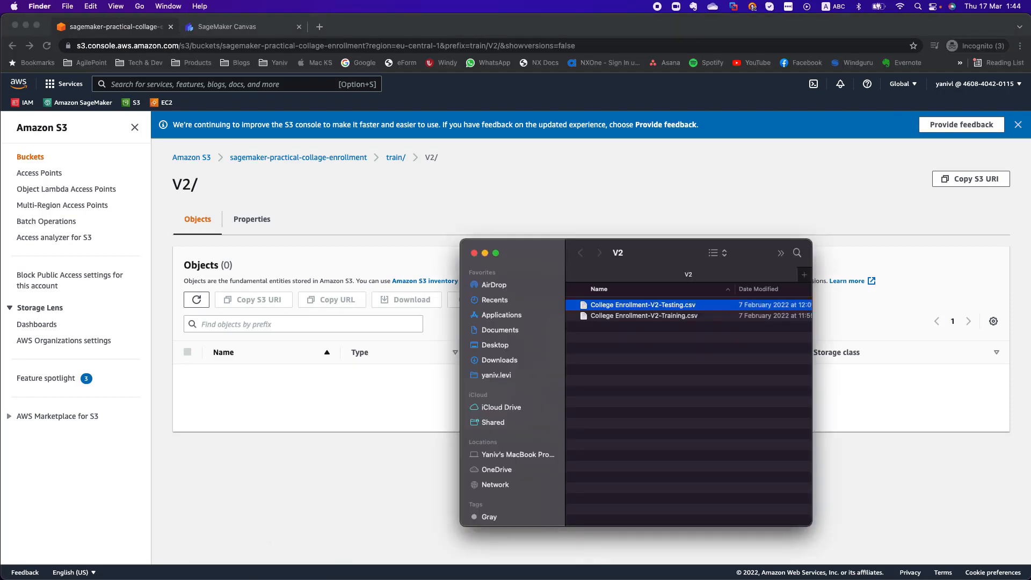
pyautogui.click(659, 316)
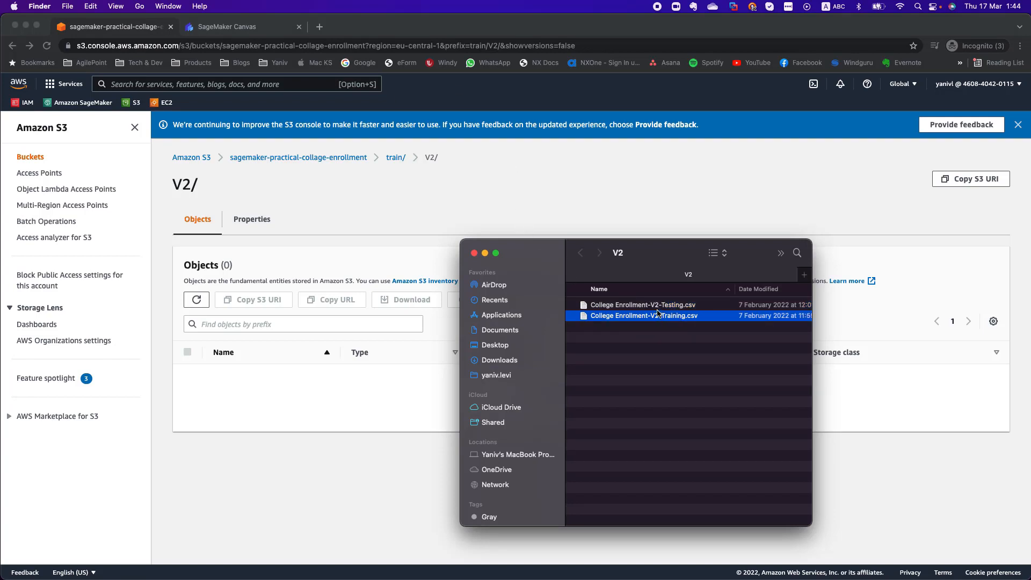
pyautogui.click(657, 309)
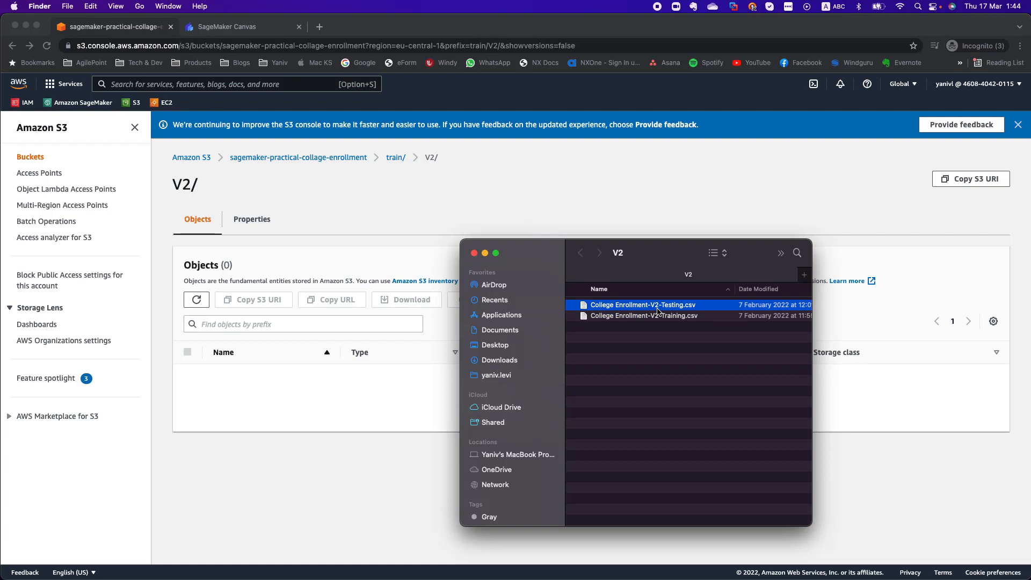
pyautogui.click(660, 318)
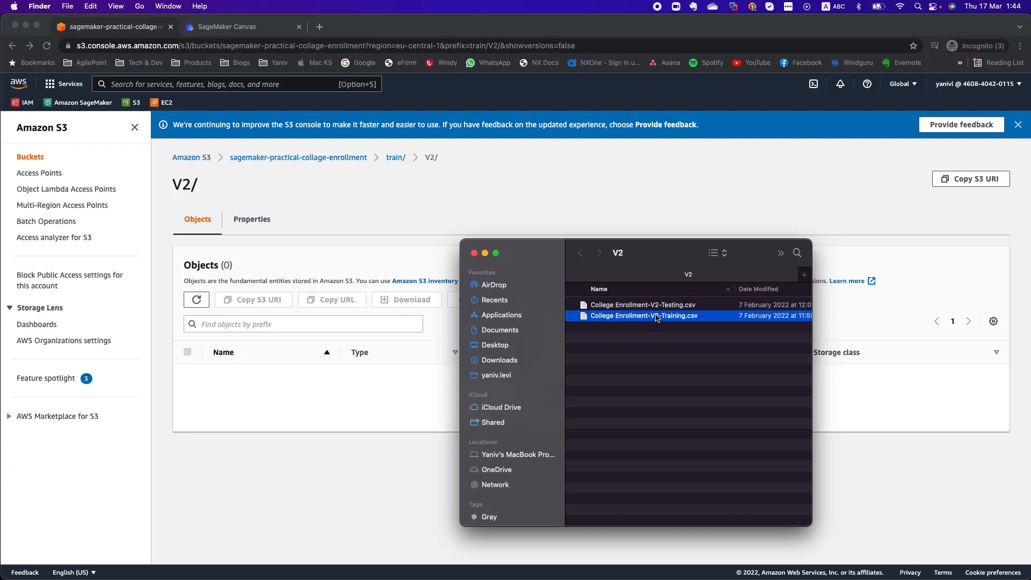
pyautogui.moveTo(651, 257); pyautogui.dragTo(766, 269)
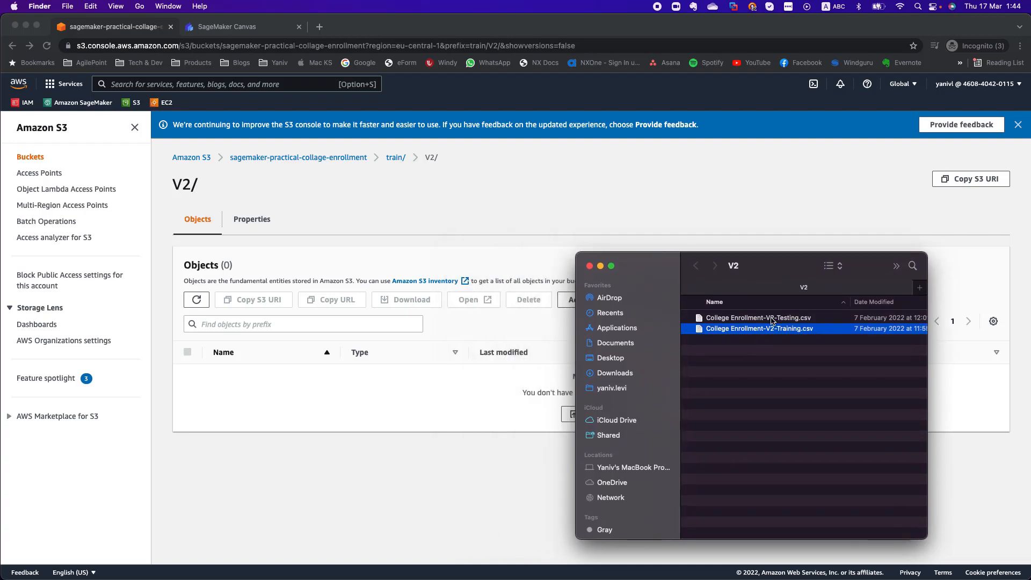
pyautogui.keyDown('shift'); pyautogui.click(772, 318); pyautogui.keyUp('shift')
pyautogui.moveTo(772, 320); pyautogui.dragTo(373, 398)
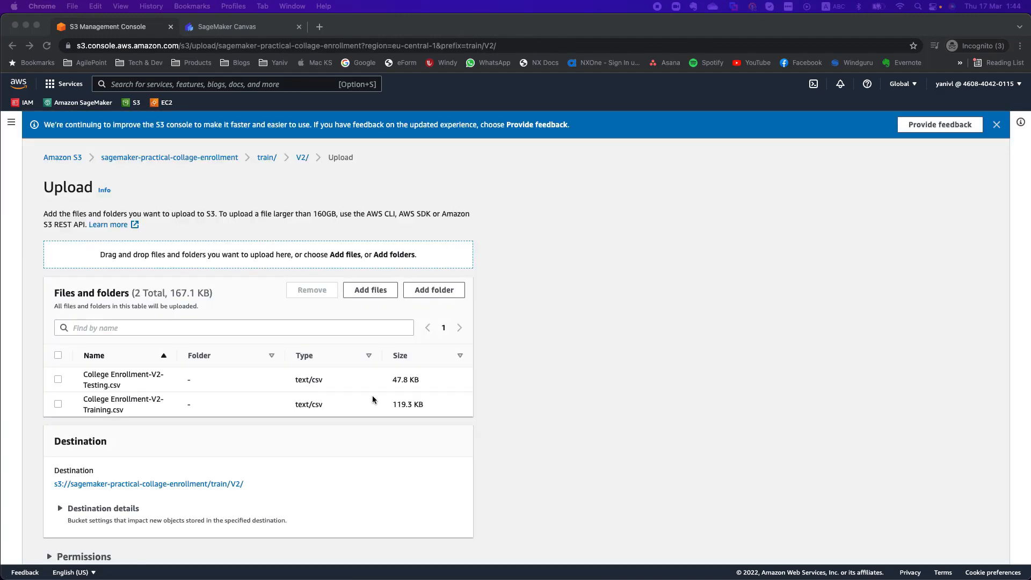
pyautogui.scroll(-3, 424, 463)
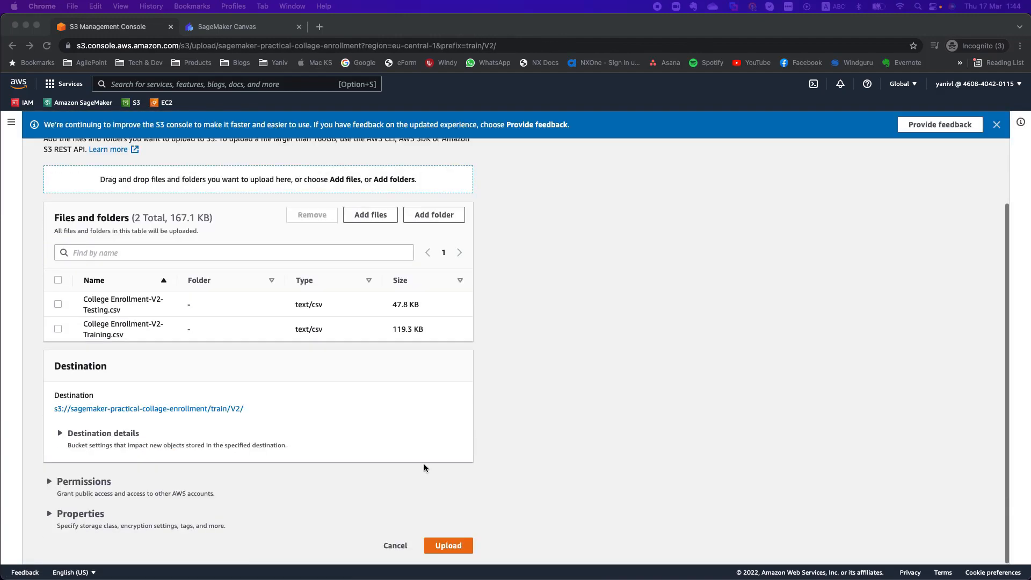
pyautogui.click(465, 548)
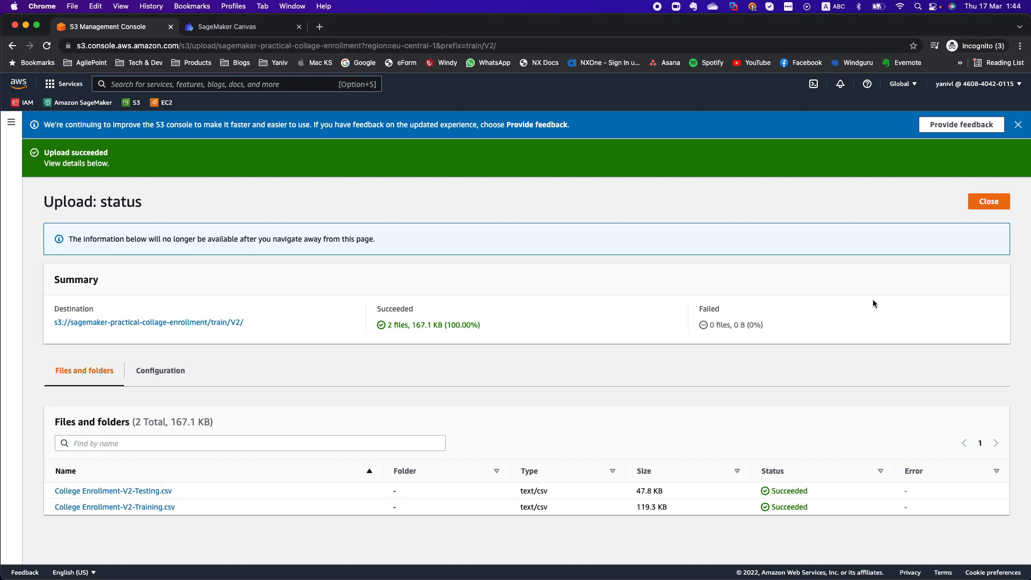
pyautogui.click(980, 204)
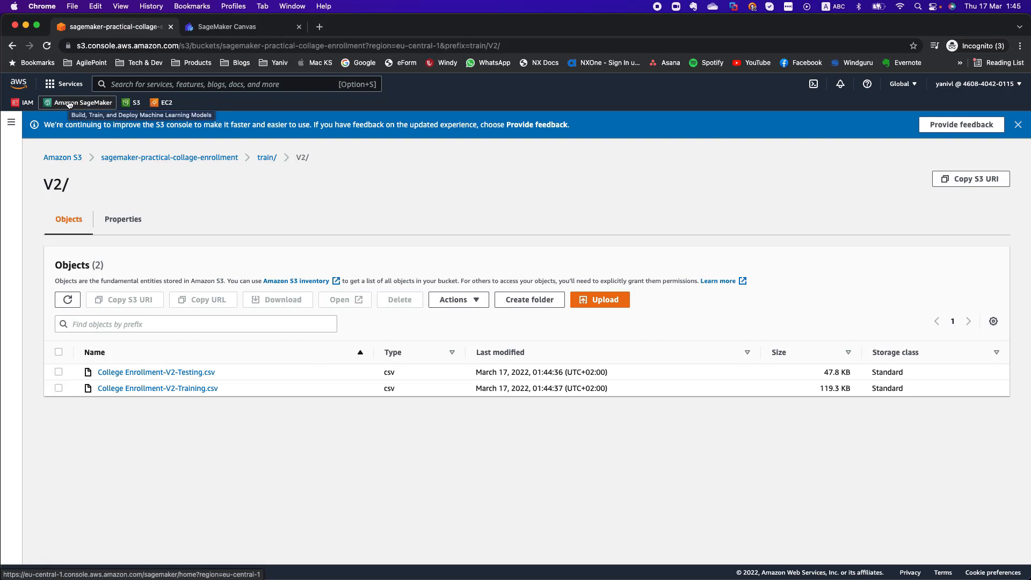
# Find the Amazon SageMaker service by searching for "Sage" and open its Canvas section
pyautogui.click(120, 86)
pyautogui.write('Sage')
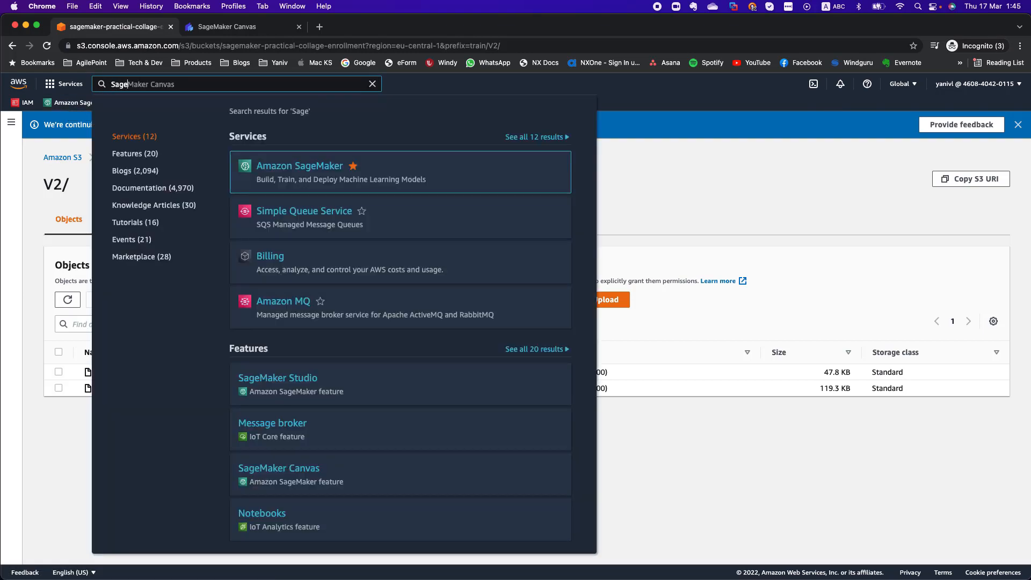
pyautogui.moveTo(294, 171)
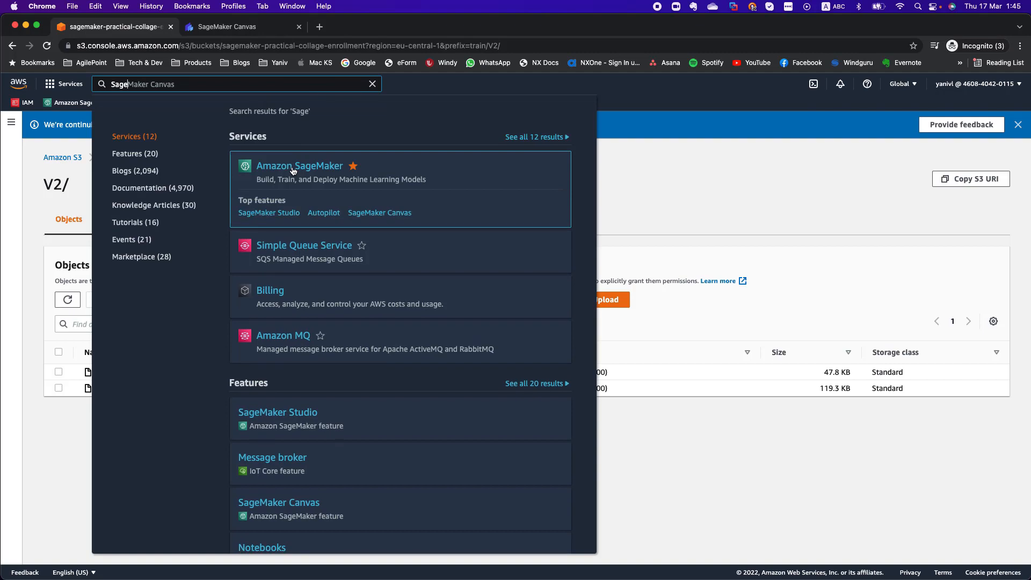
pyautogui.click(293, 168)
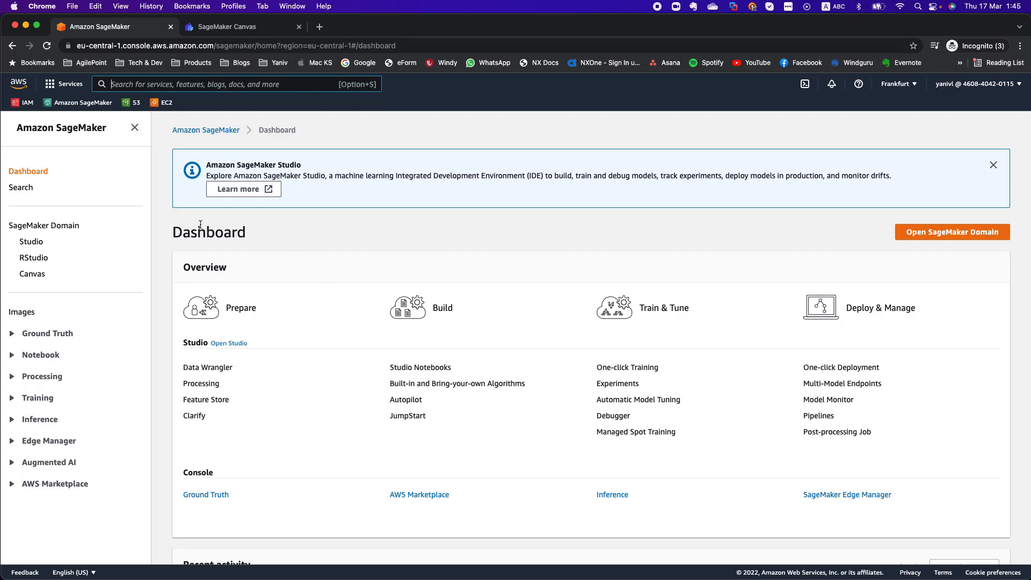
pyautogui.click(32, 278)
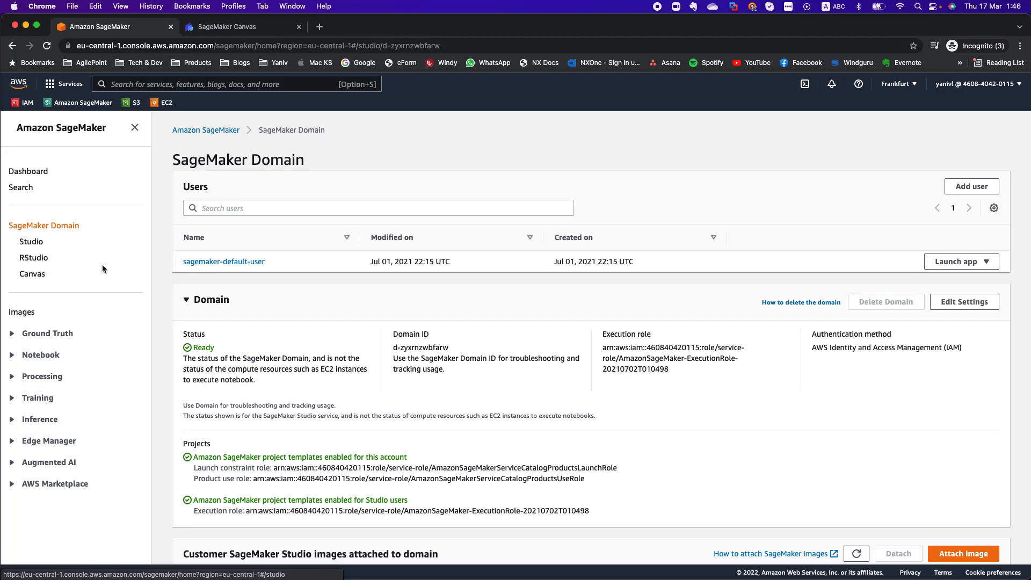
# Check the app launch options for sagemaker-default-user, and switch to the already running SageMaker Canvas app
pyautogui.click(942, 266)
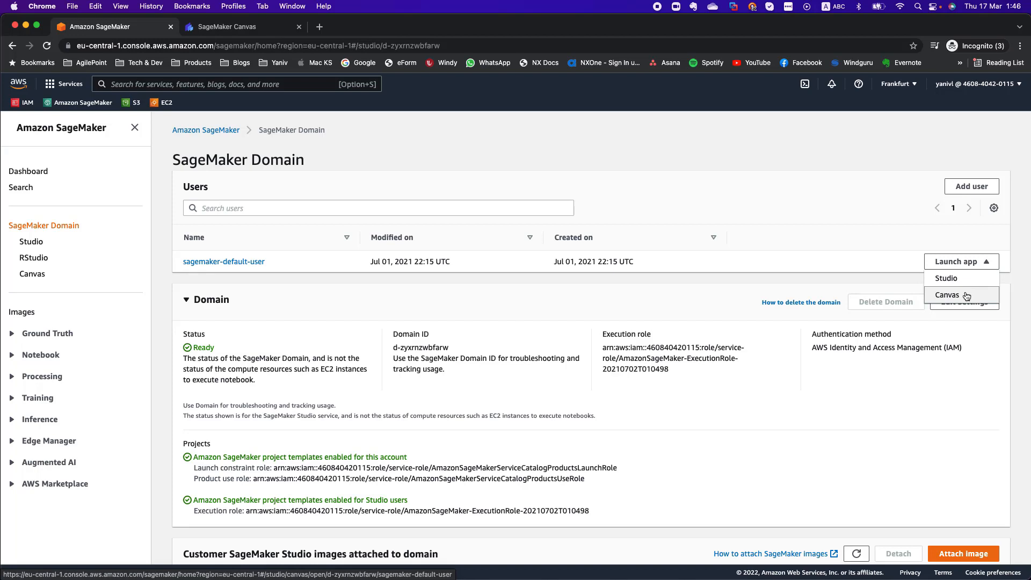
pyautogui.click(694, 179)
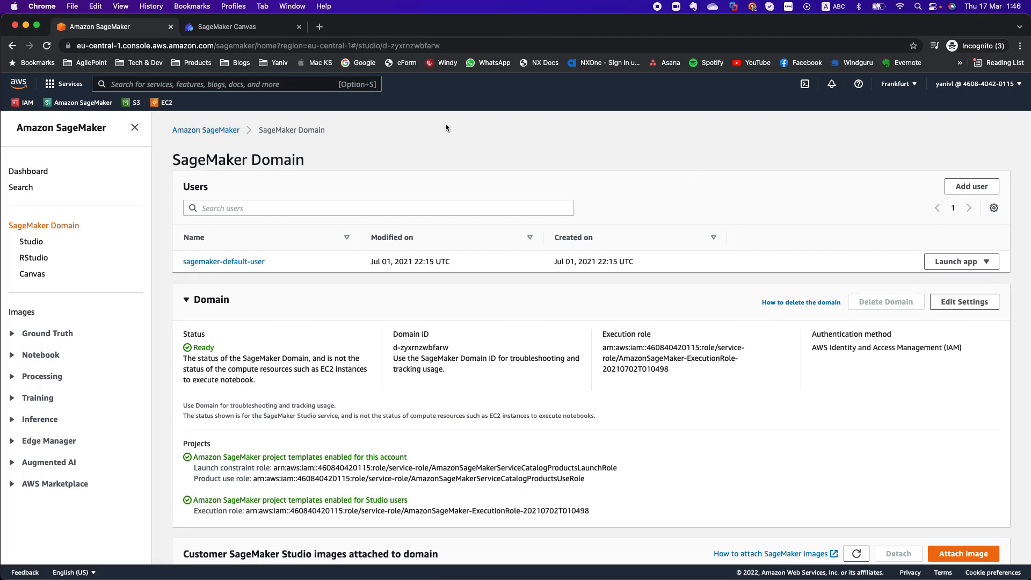
pyautogui.click(240, 28)
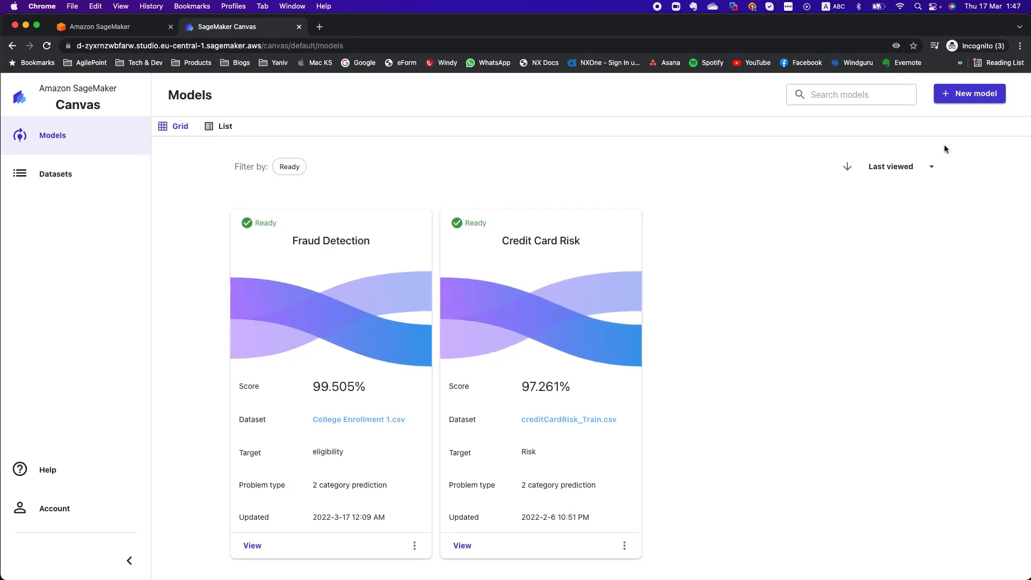
# Create a new model named "College Enrollment - Canvas"
pyautogui.click(976, 94)
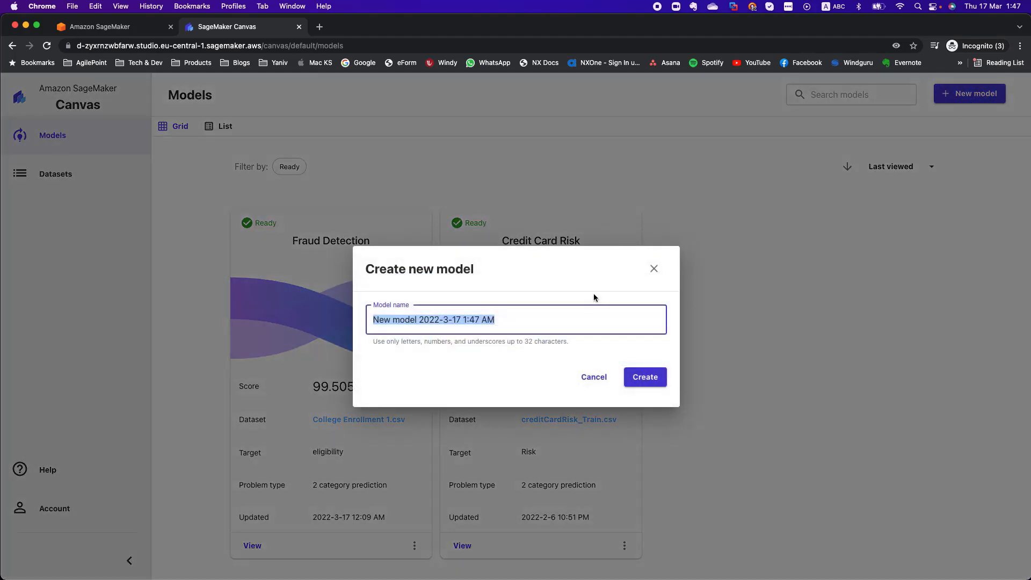
pyautogui.write('Collen')
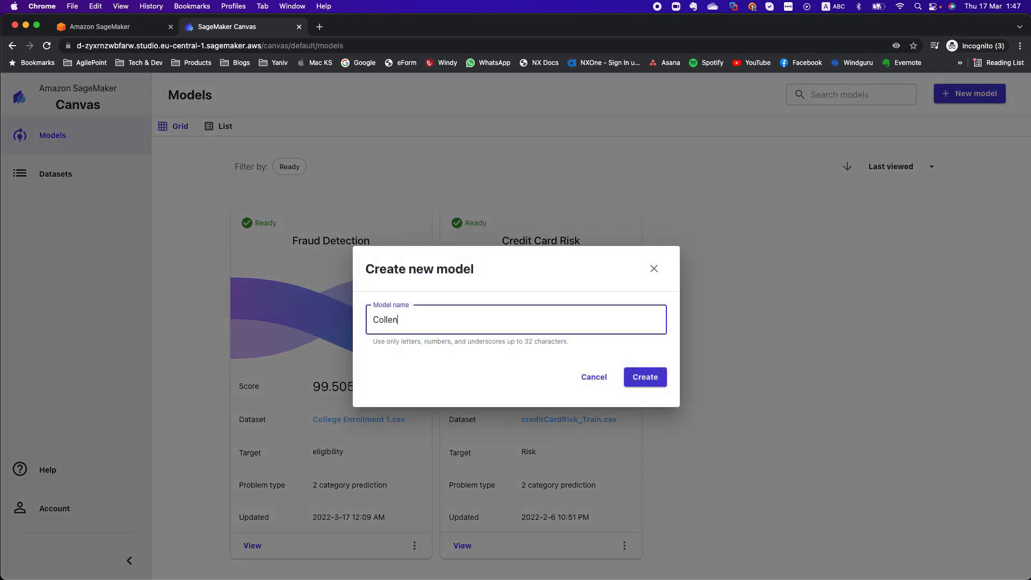
pyautogui.write('ge Enrollment - Canvas')
pyautogui.click(639, 381)
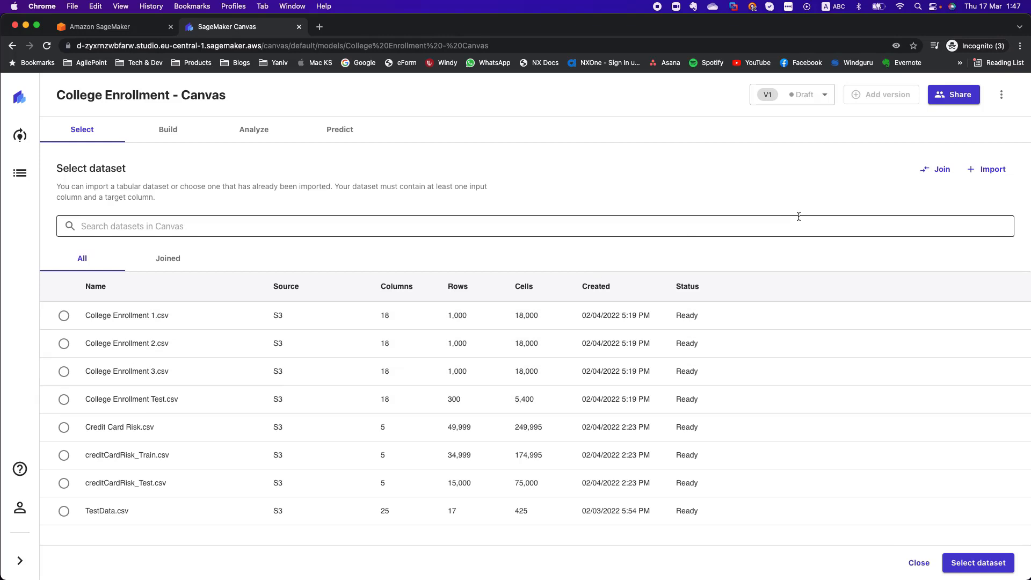
# Import College Enrollment-V2-Training.csv and College Enrollment-V2-Testing.csv from train/V2 in the sagemaker-practical-collage-enrollment S3 bucket as datasets
pyautogui.click(997, 170)
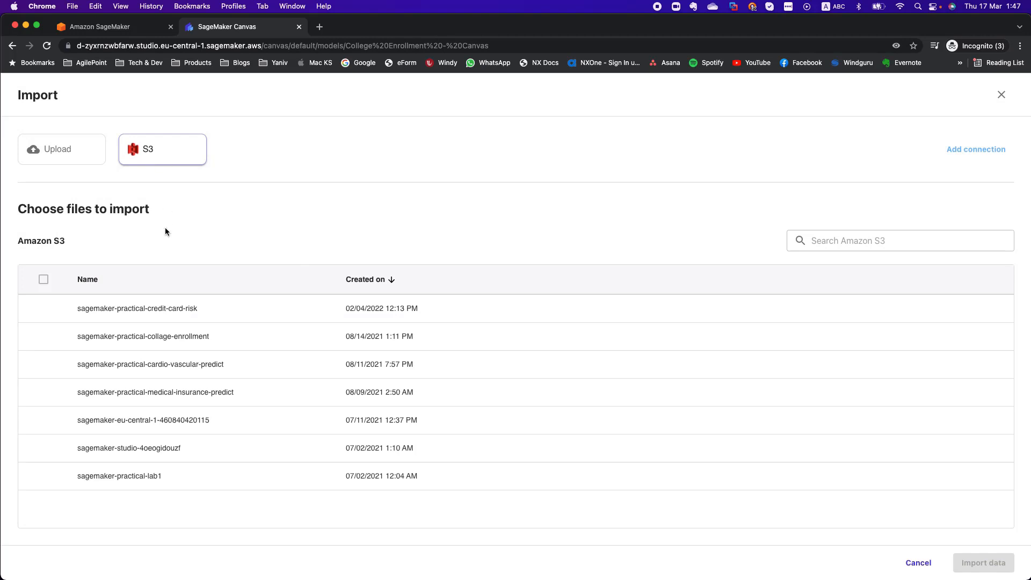
pyautogui.click(134, 339)
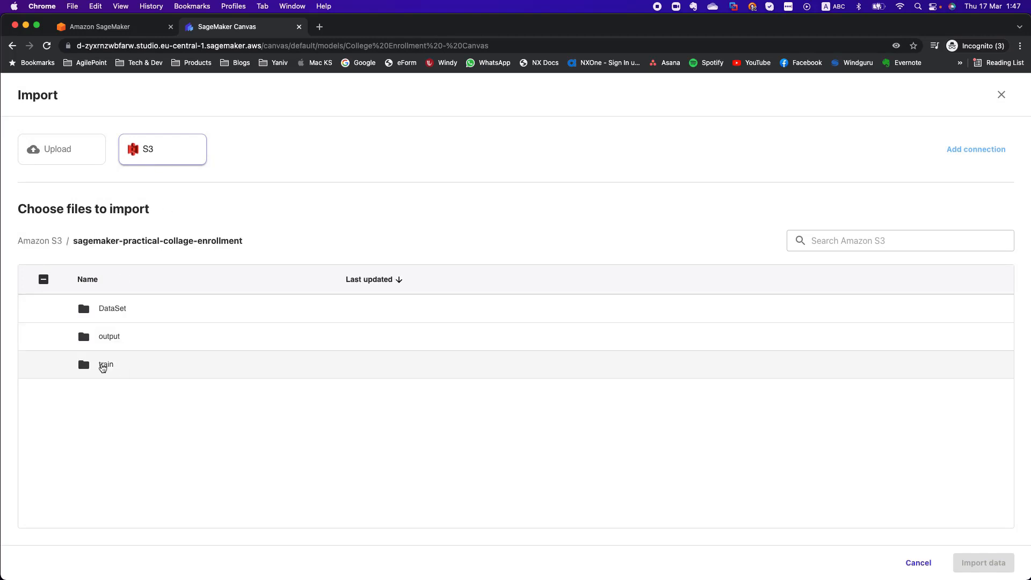
pyautogui.click(105, 365)
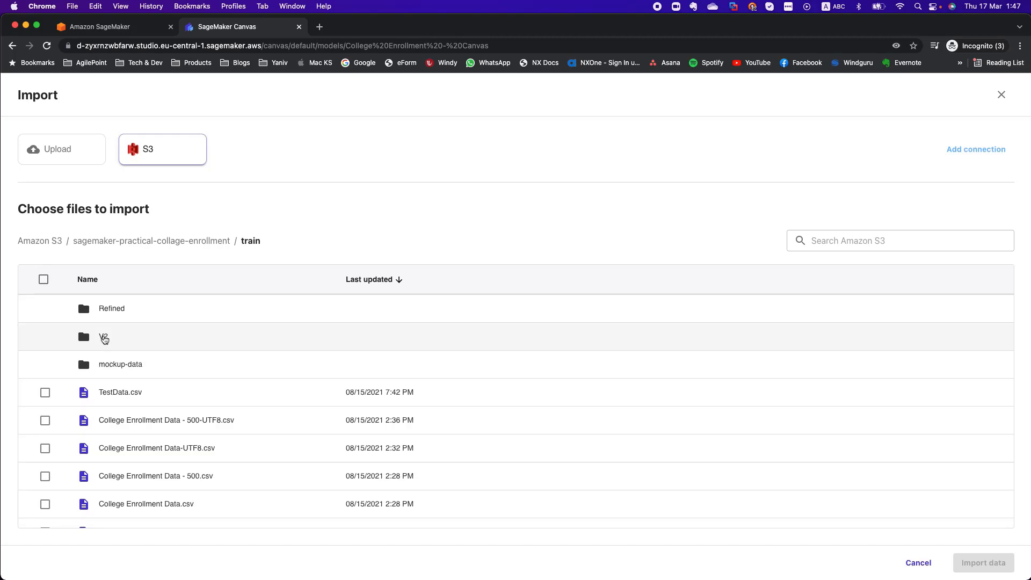
pyautogui.click(103, 337)
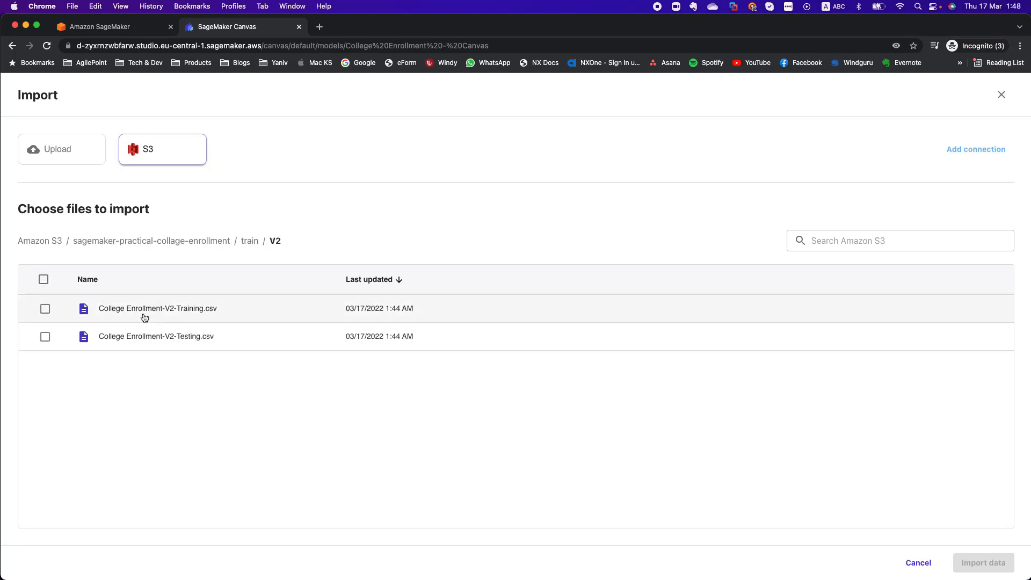
pyautogui.click(45, 309)
pyautogui.click(45, 336)
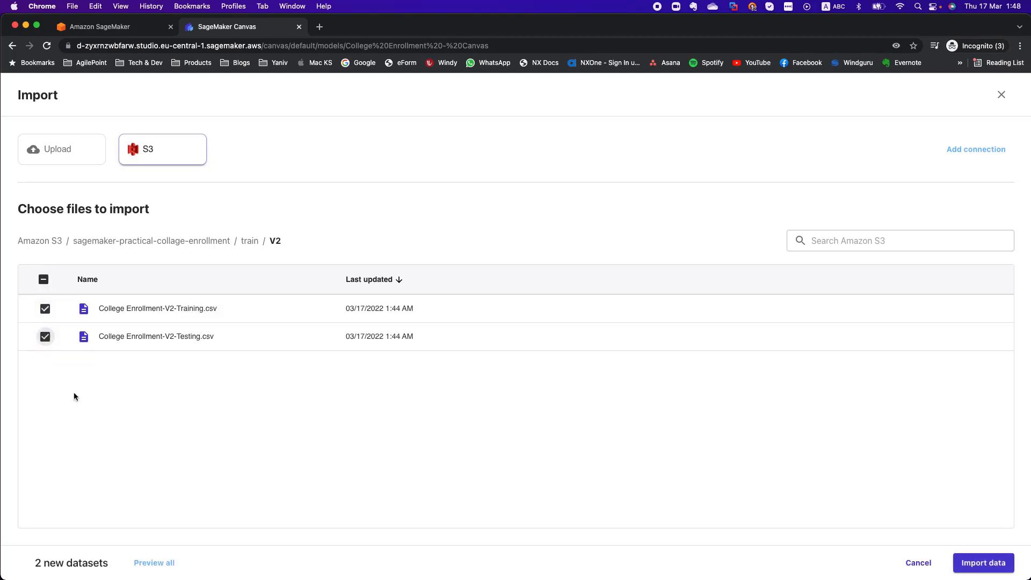
pyautogui.click(962, 564)
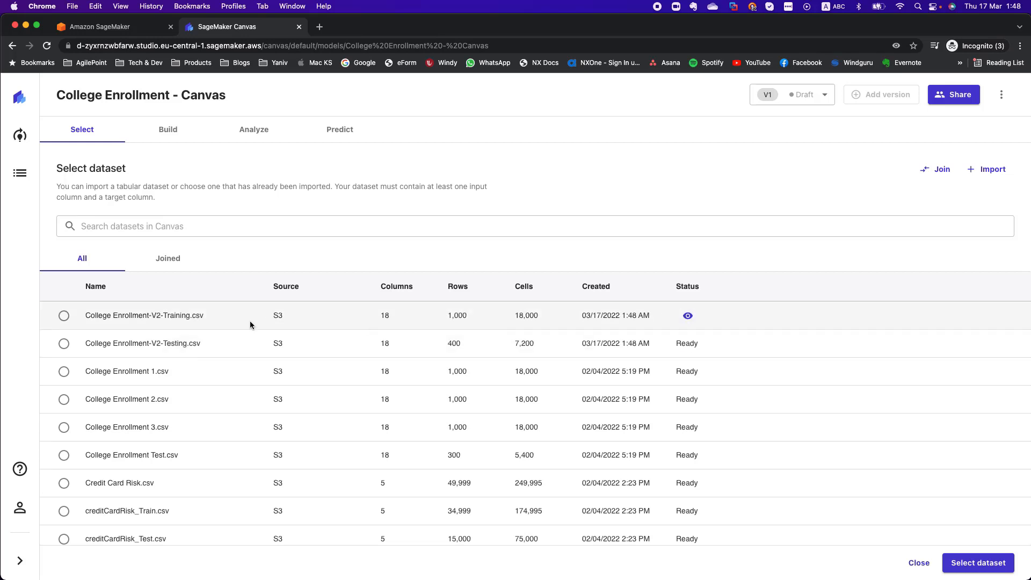
# Preview the College Enrollment-V2-Training.csv dataset and look through its rows and columns
pyautogui.click(688, 316)
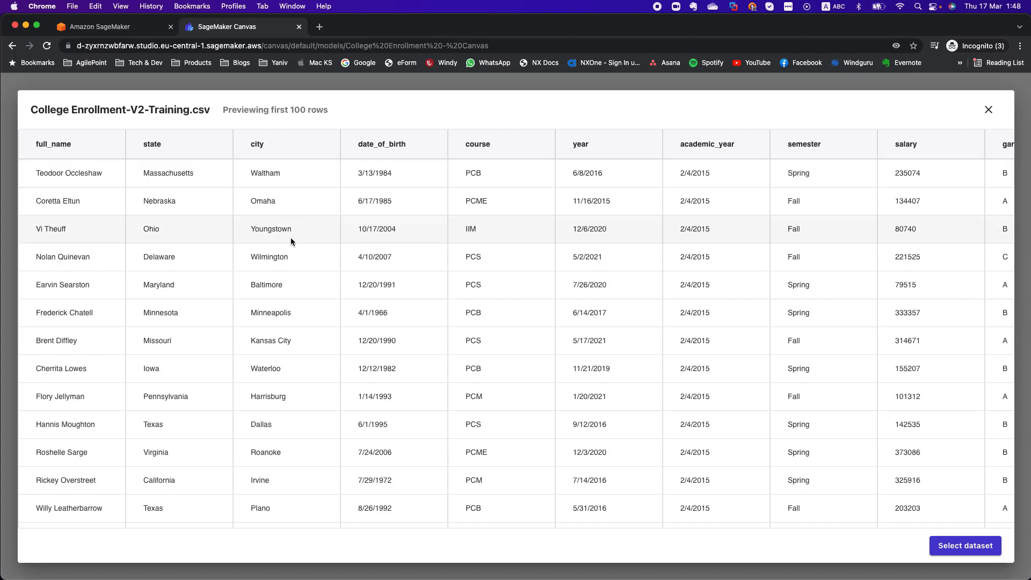
pyautogui.scroll(-3, 291, 239)
pyautogui.scroll(-12, 292, 242)
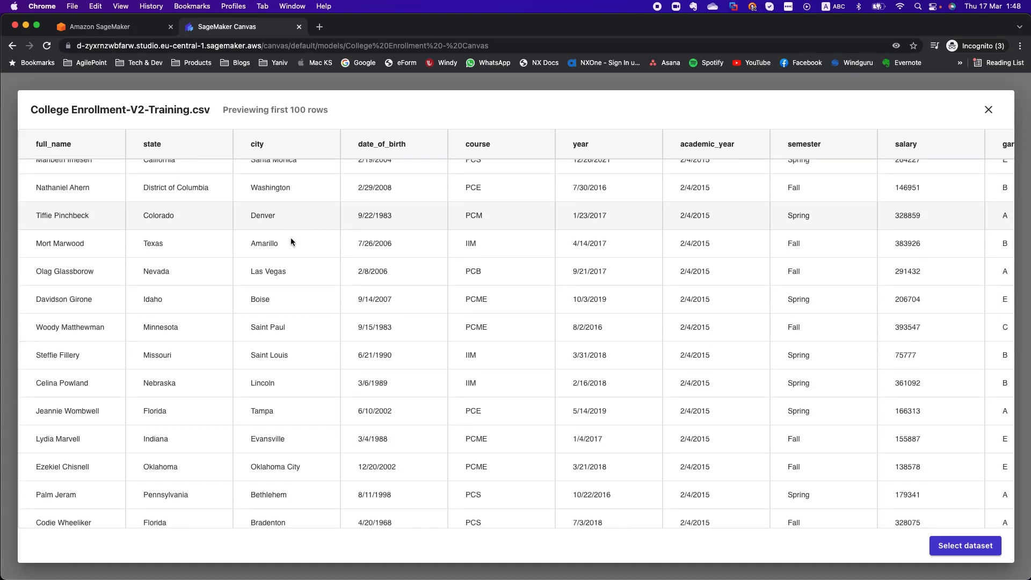
pyautogui.hscroll(3, 291, 241)
pyautogui.scroll(10, 292, 240)
pyautogui.hscroll(-3, 291, 239)
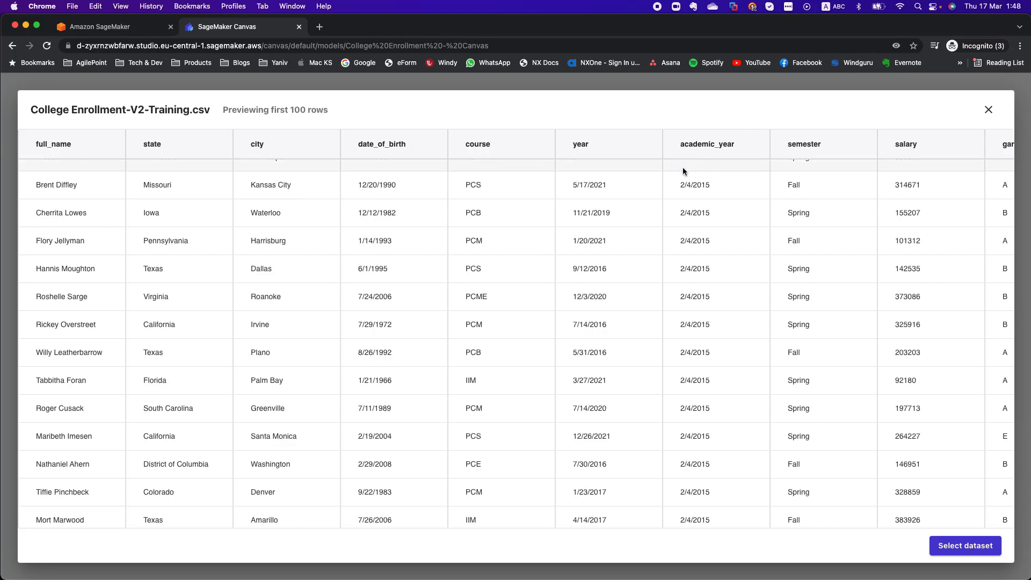
# Look through the remaining columns of the College Enrollment-V2-Training.csv preview, from salary across to eligibility
pyautogui.hscroll(5, 682, 168)
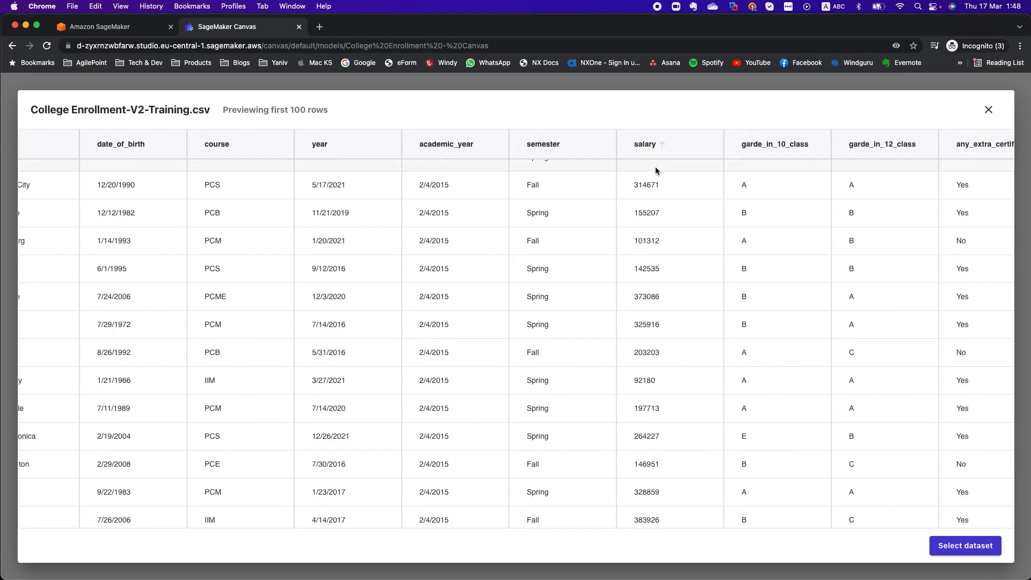
pyautogui.hscroll(2, 656, 174)
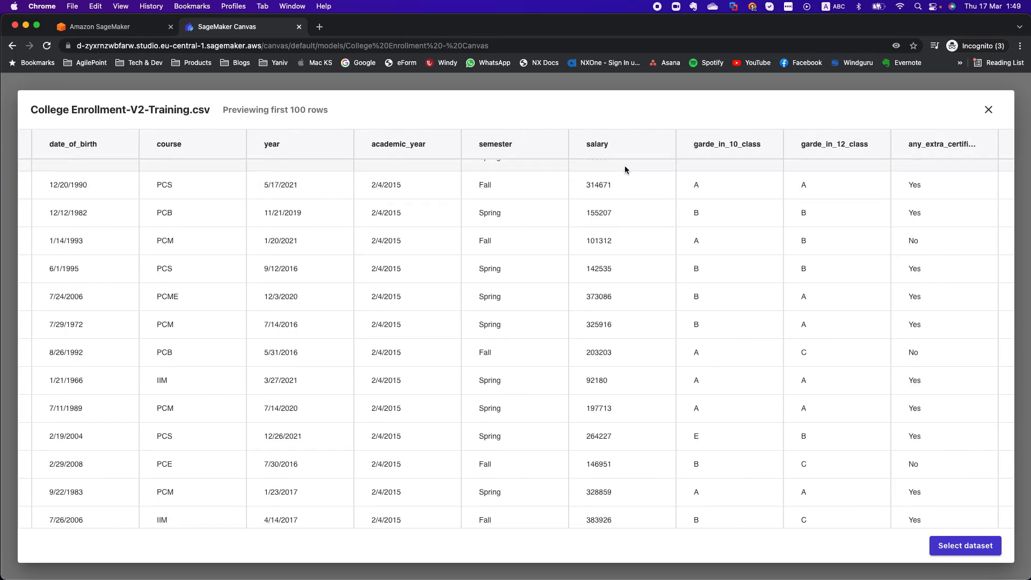
pyautogui.hscroll(3, 625, 168)
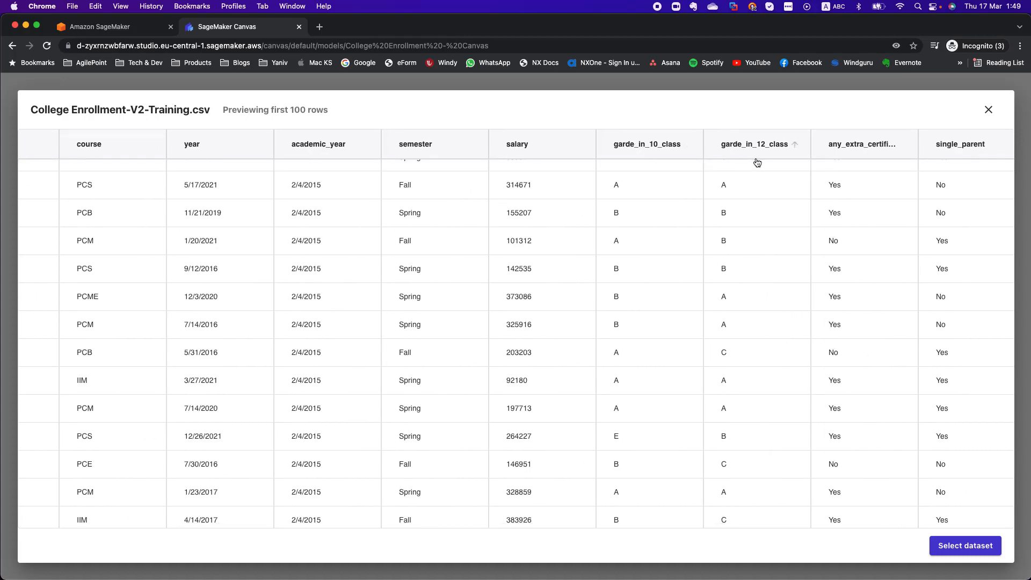
pyautogui.hscroll(15, 743, 235)
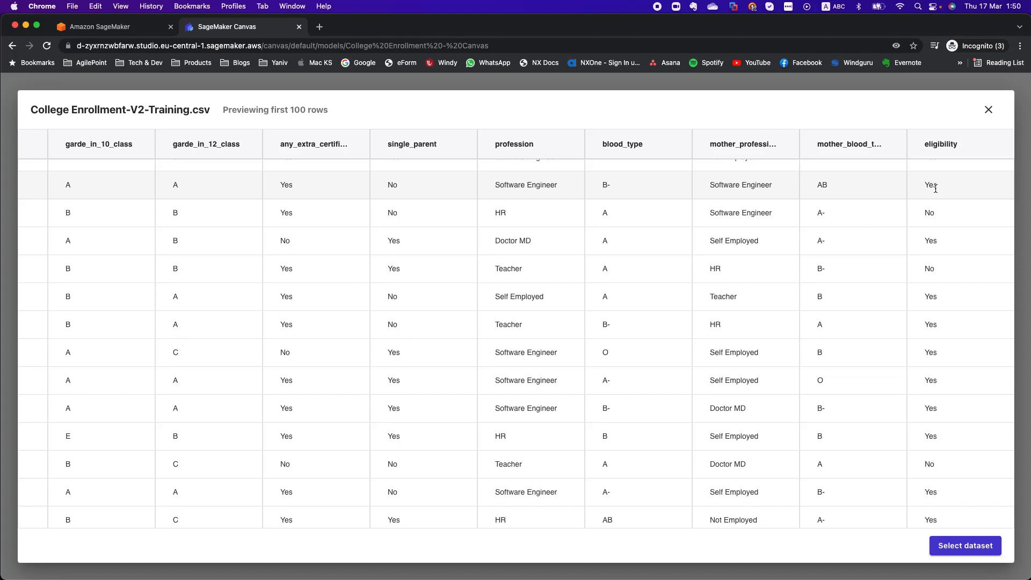
pyautogui.hscroll(-10, 571, 232)
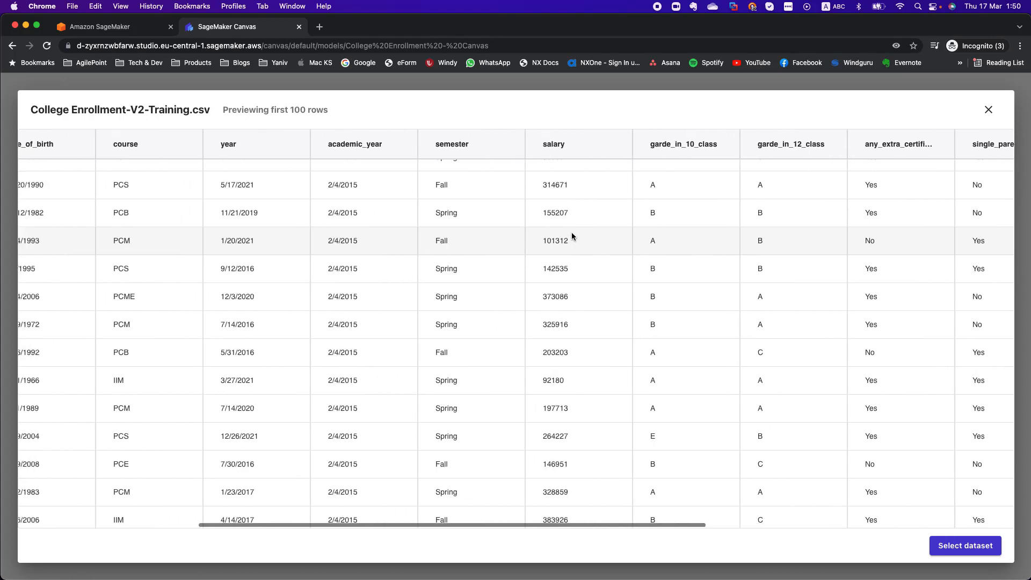
# Close the preview and choose College Enrollment-V2-Training.csv as the model's dataset
pyautogui.click(988, 110)
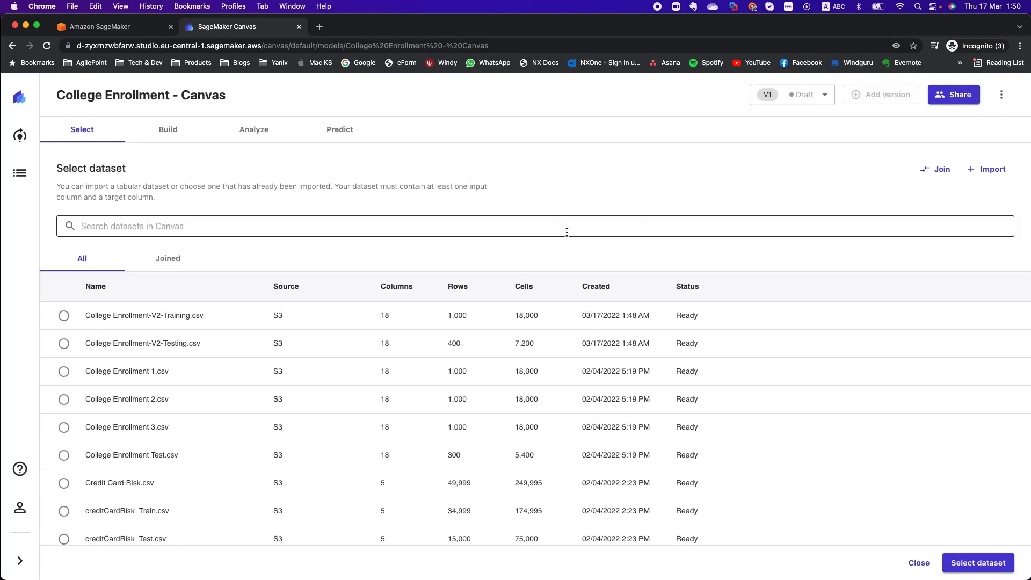
pyautogui.click(63, 316)
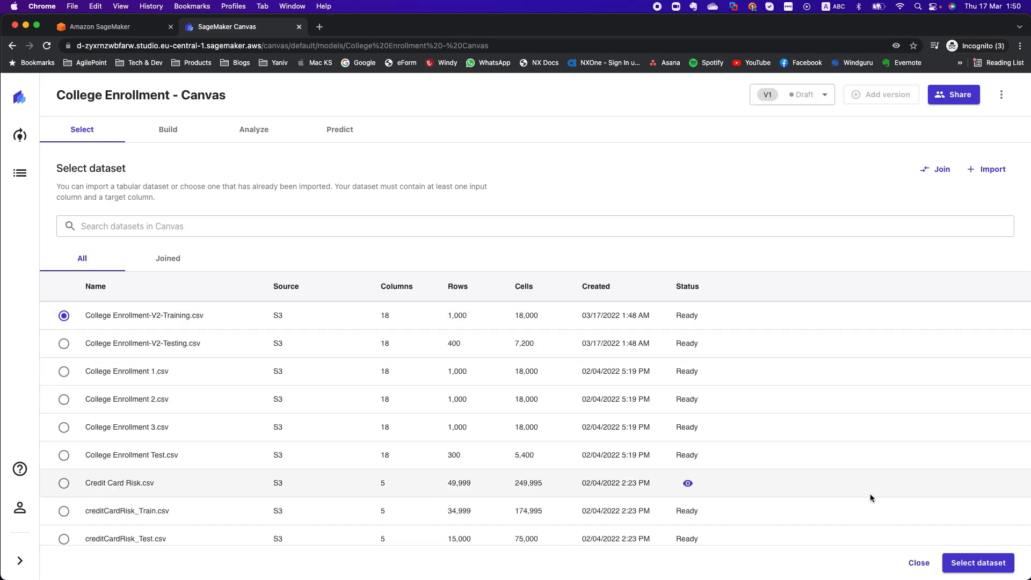
pyautogui.click(990, 562)
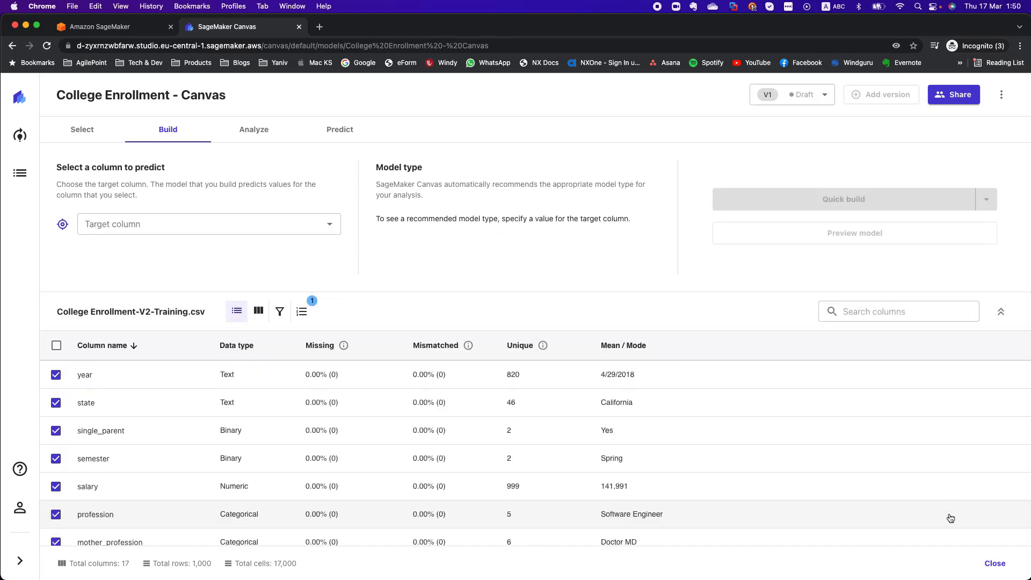
# Examine the data types, missing, mismatched and unique values of the training dataset's columns
pyautogui.scroll(-3, 460, 389)
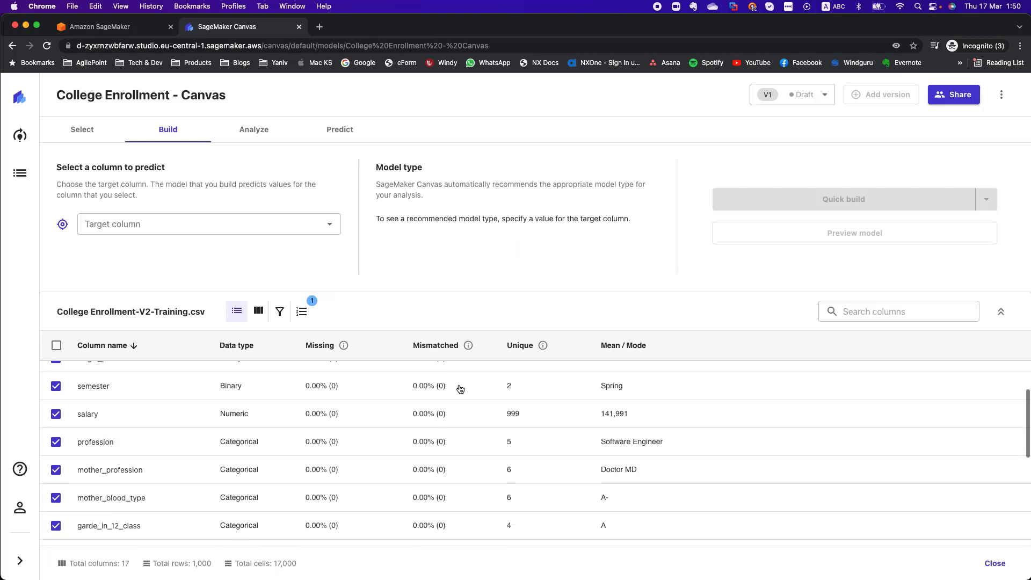
pyautogui.scroll(3, 460, 389)
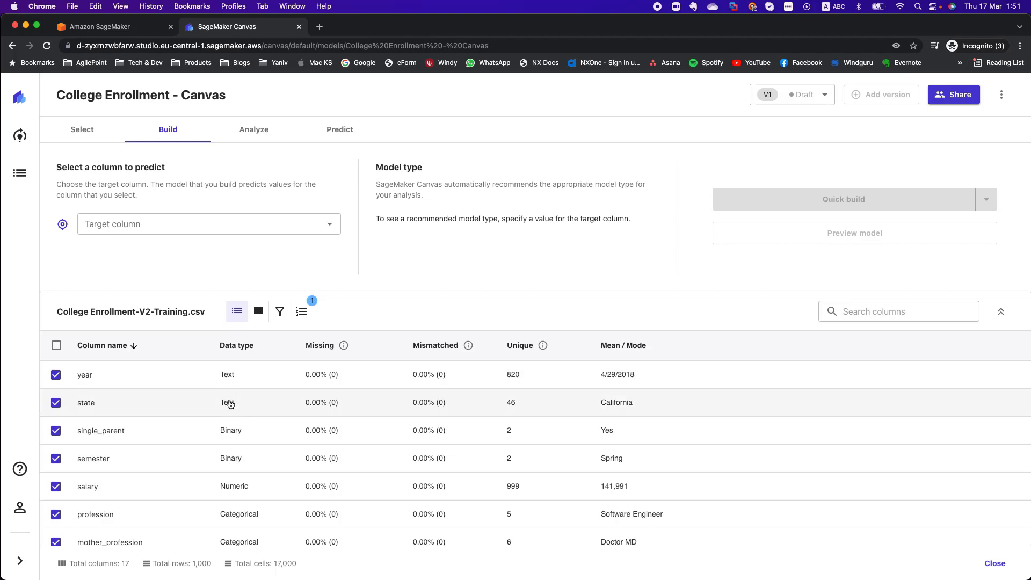
pyautogui.scroll(-1, 97, 396)
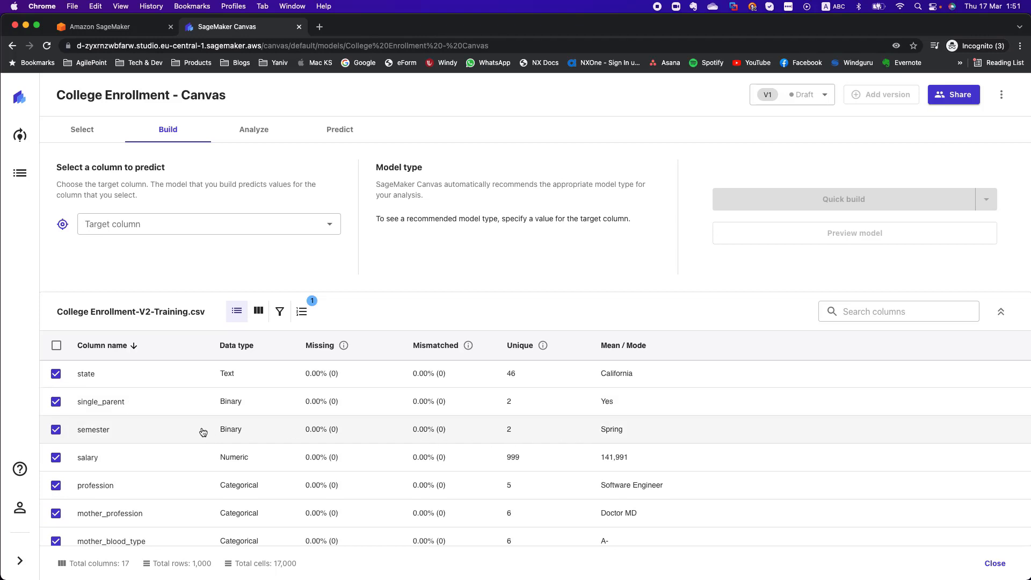
pyautogui.scroll(-3, 171, 486)
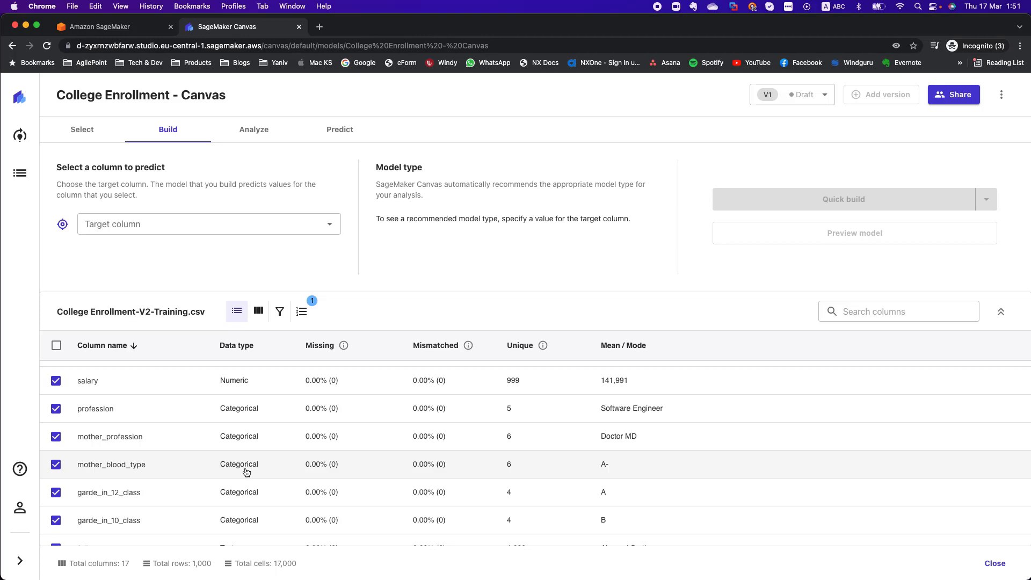
pyautogui.scroll(-4, 264, 475)
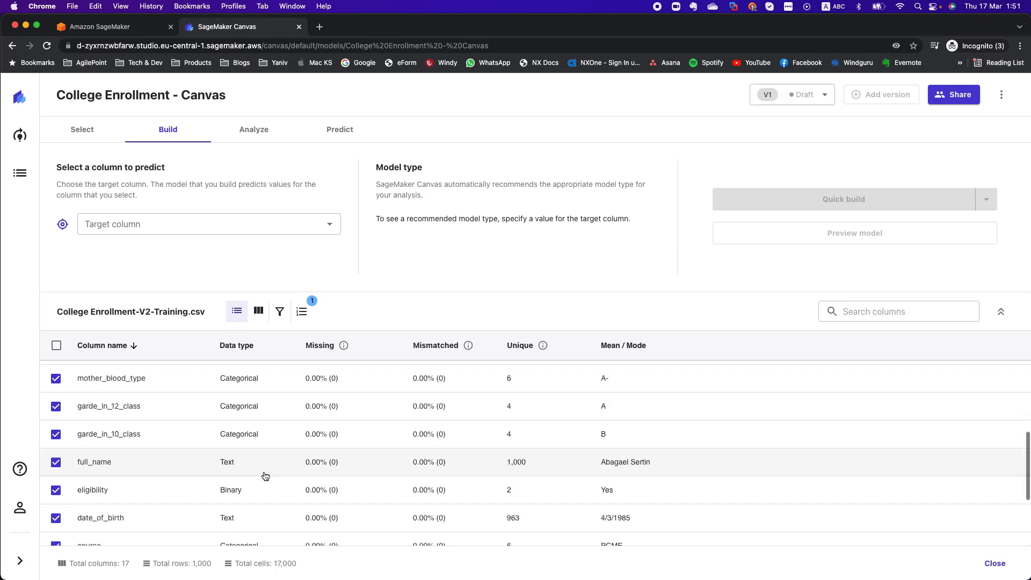
pyautogui.scroll(5, 264, 475)
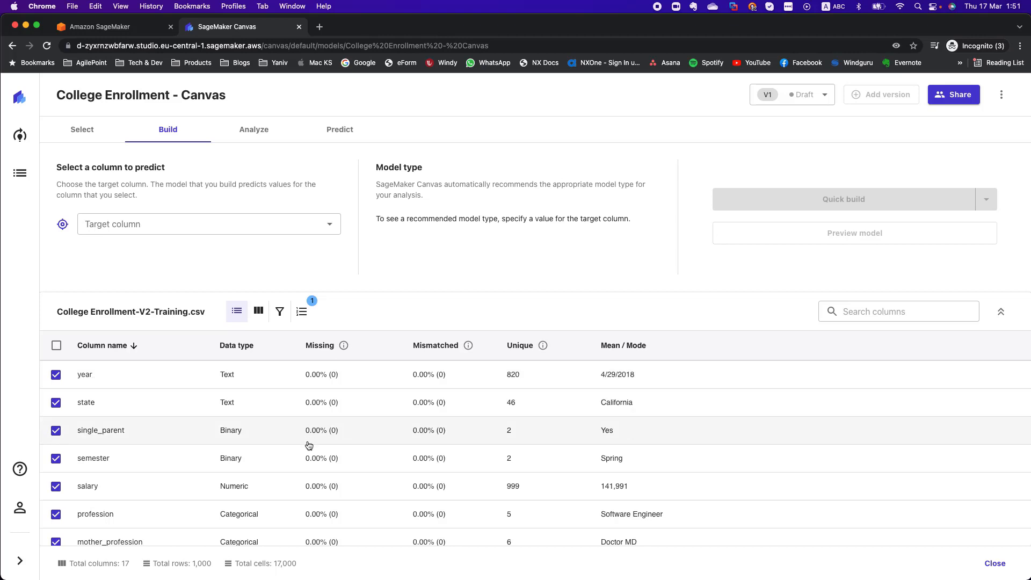
pyautogui.scroll(-1, 307, 414)
pyautogui.scroll(-1, 310, 448)
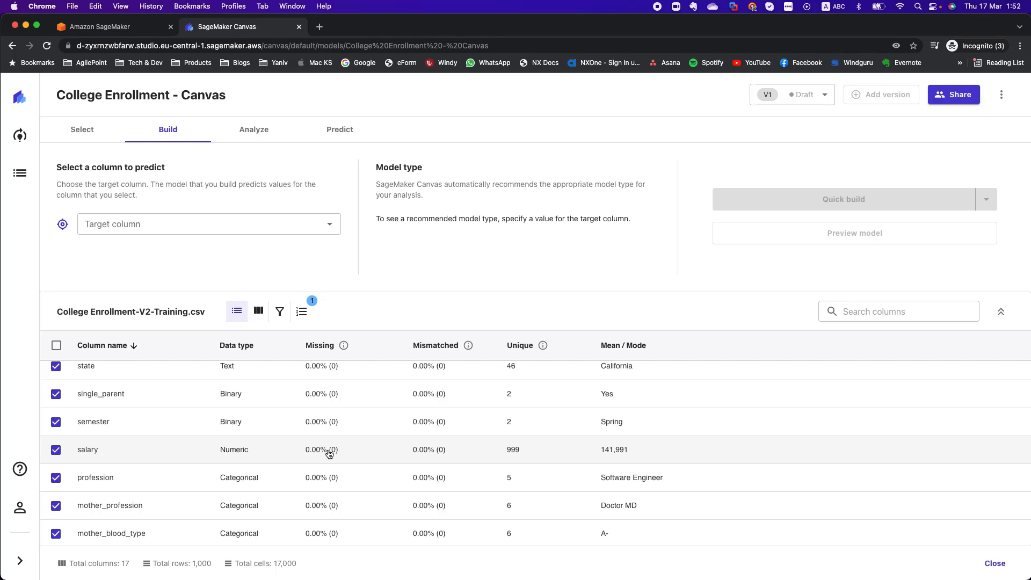
pyautogui.scroll(2, 329, 445)
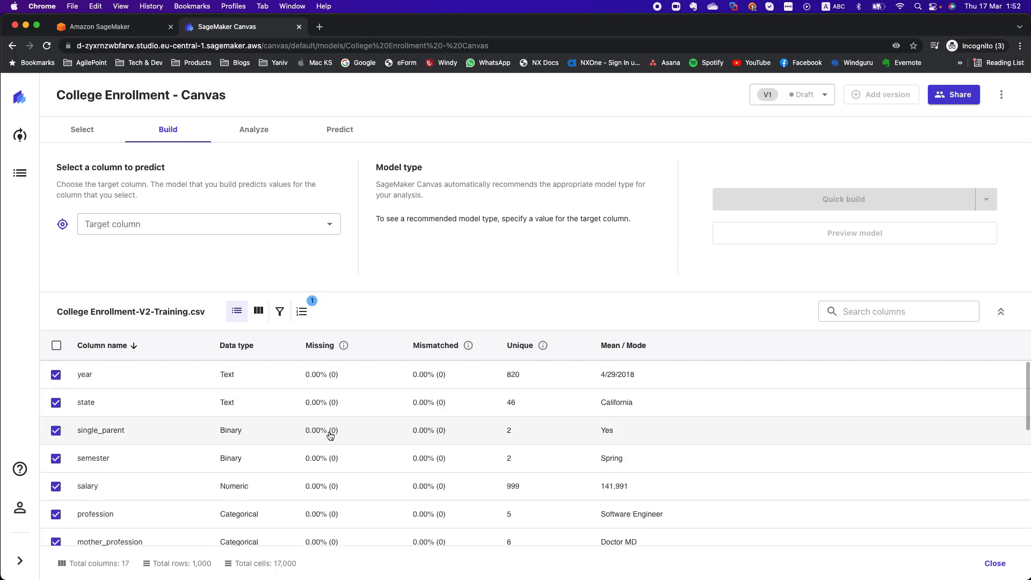
pyautogui.scroll(-1, 330, 435)
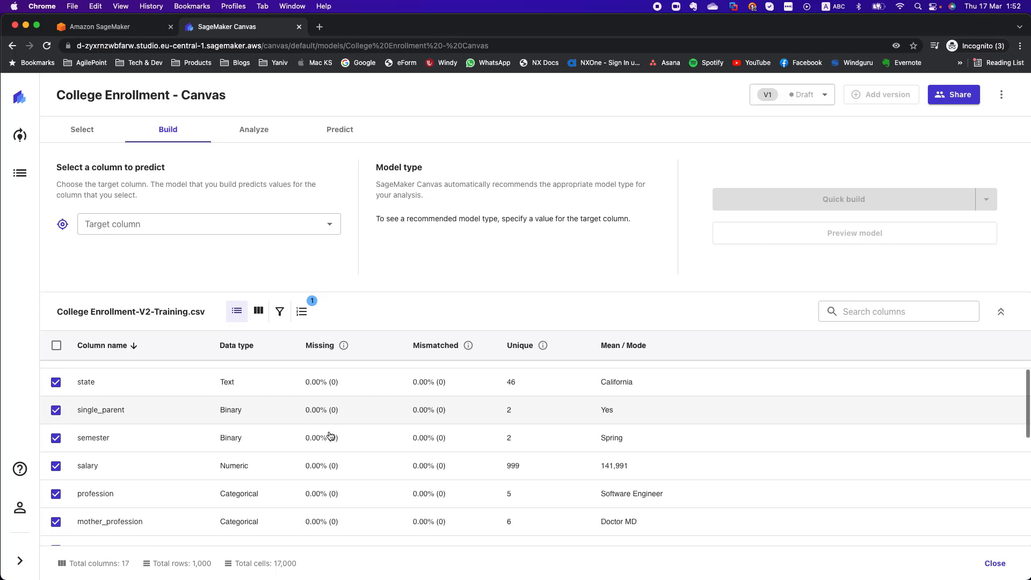
pyautogui.scroll(1, 330, 435)
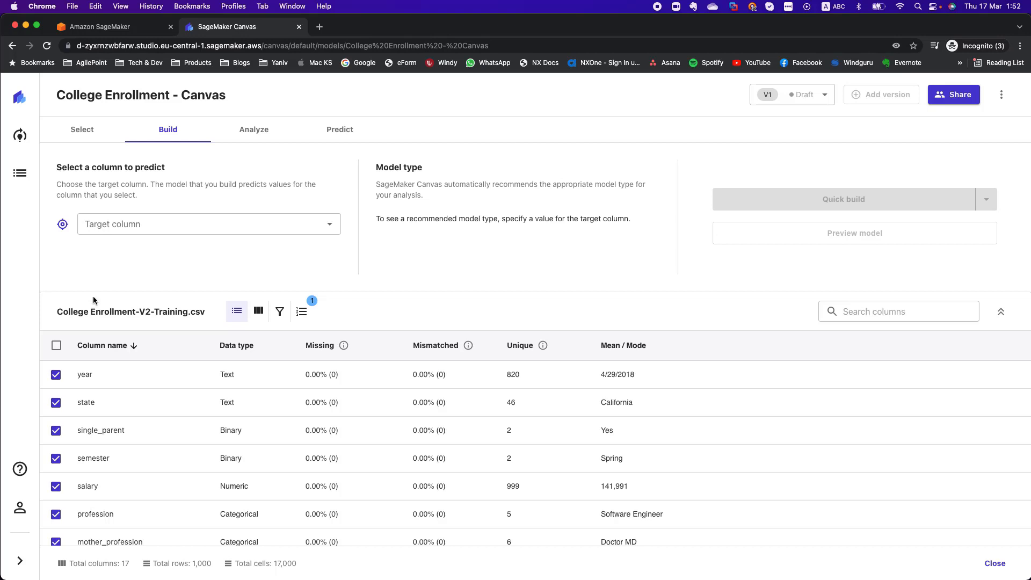
# Set eligibility as the target column for the model to predict
pyautogui.moveTo(58, 167); pyautogui.dragTo(166, 167)
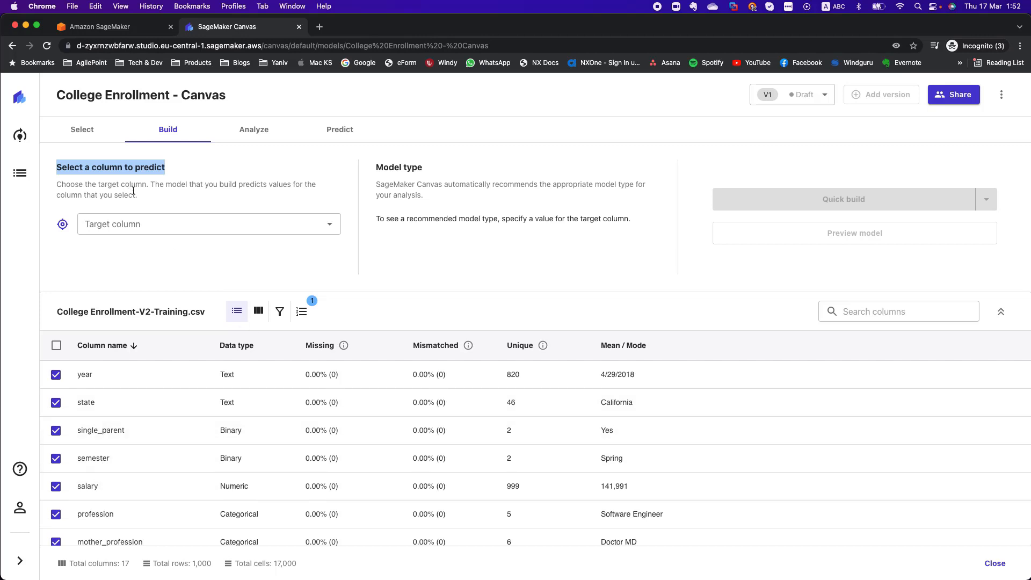
pyautogui.click(331, 226)
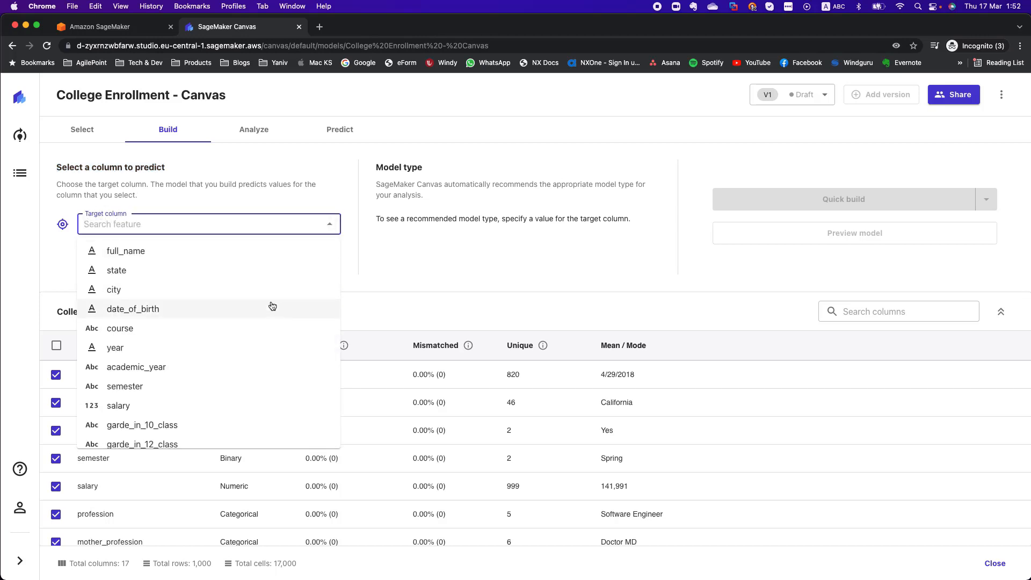
pyautogui.scroll(-5, 273, 306)
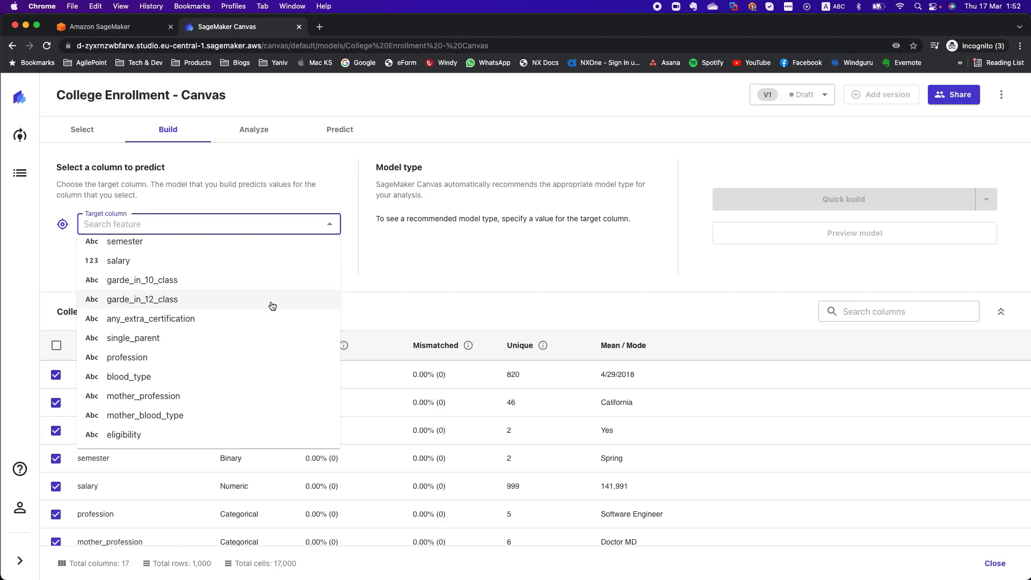
pyautogui.click(141, 435)
# Inspect the Yes and No value distribution of the target column, and review the available model types
pyautogui.moveTo(219, 263)
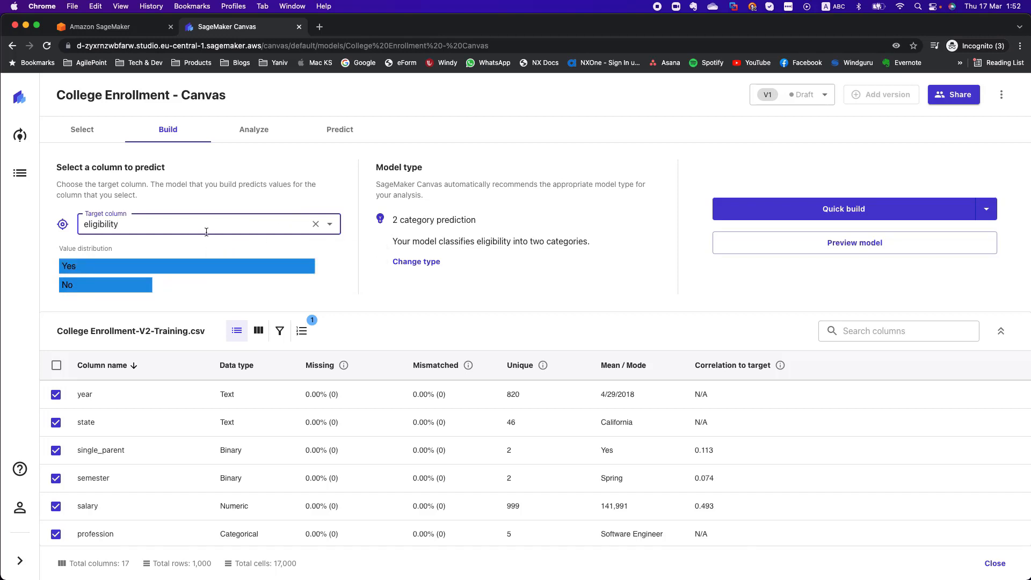
pyautogui.moveTo(96, 266)
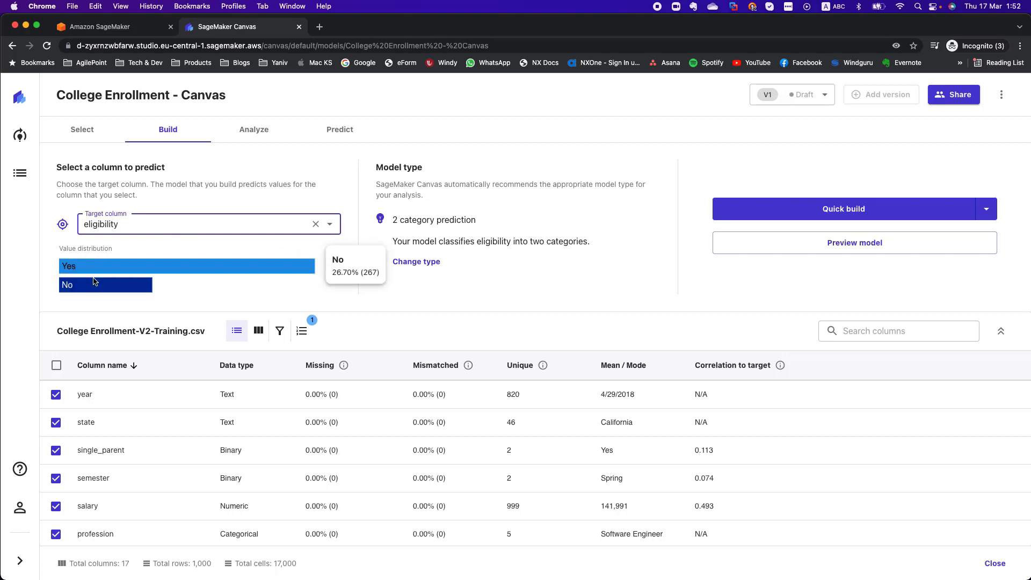
pyautogui.moveTo(94, 283)
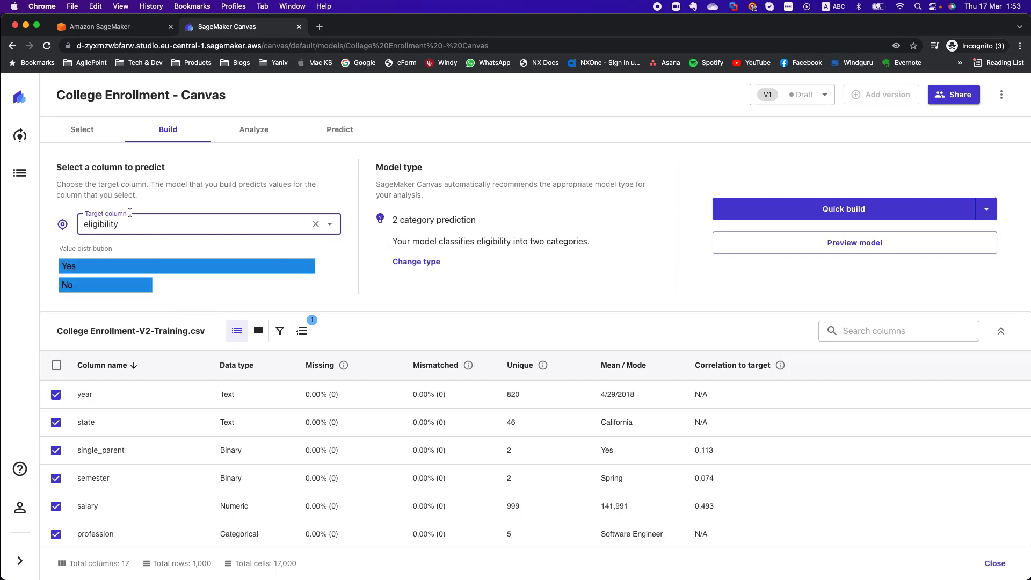
pyautogui.moveTo(107, 274)
pyautogui.click(457, 217)
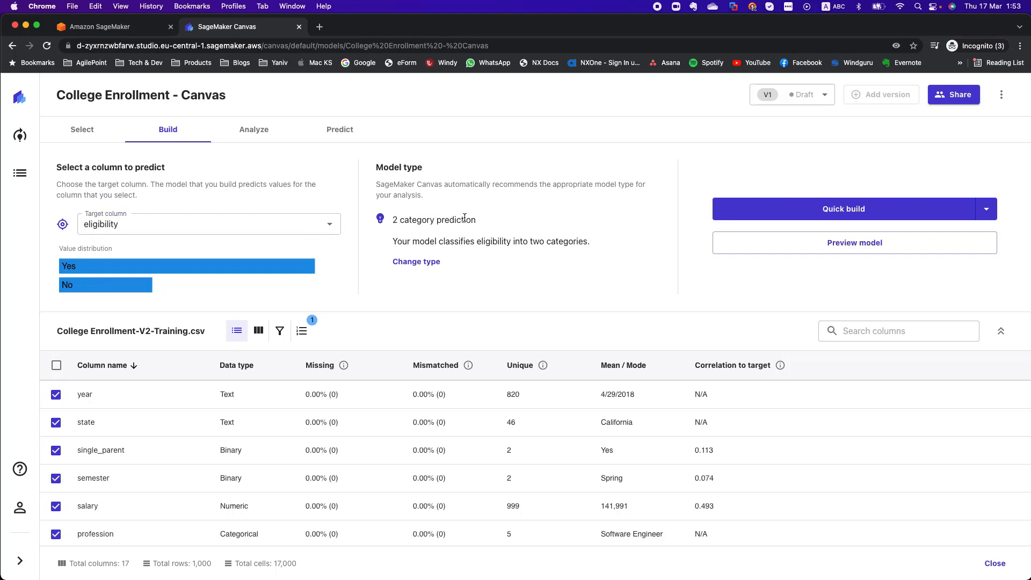
pyautogui.click(430, 262)
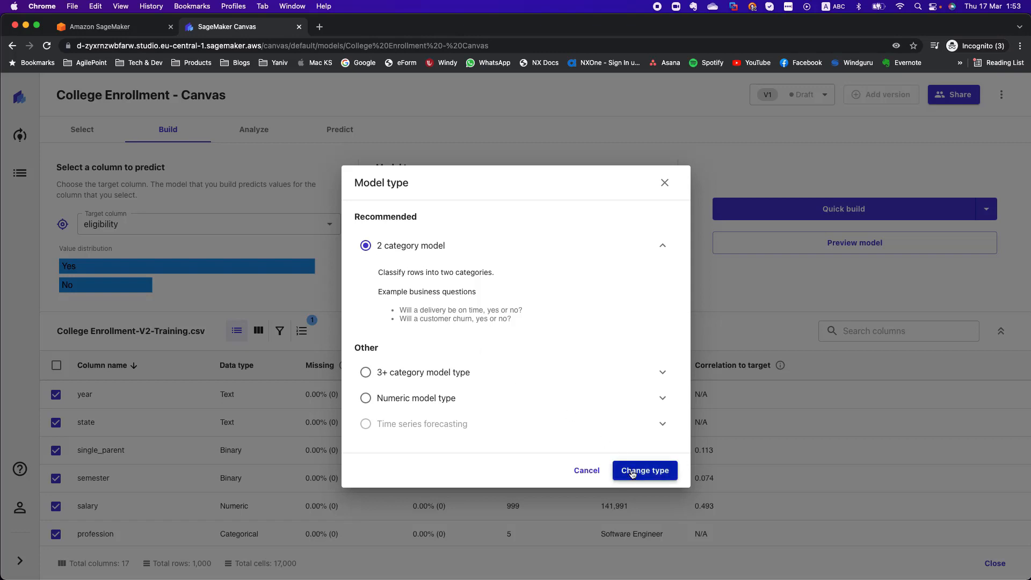
pyautogui.click(665, 182)
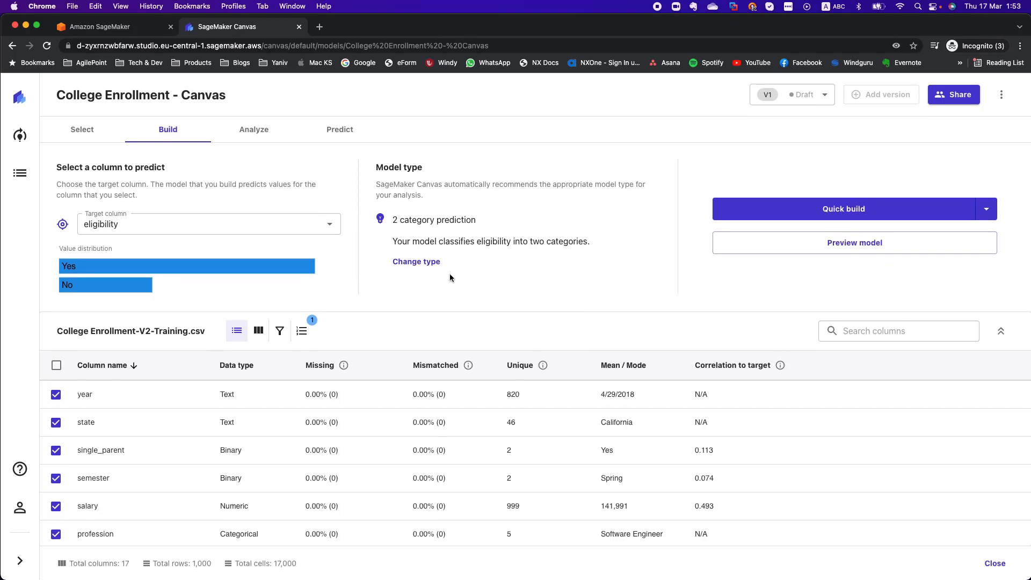
# Review the operations in the model recipe against the dataset's column list down to academic_year, and close the recipe
pyautogui.click(302, 332)
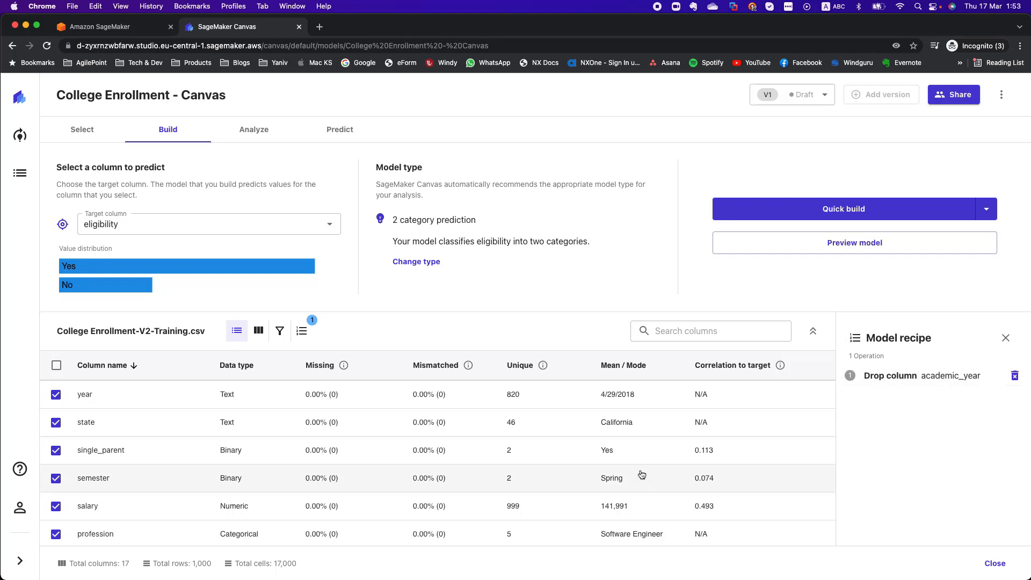
pyautogui.scroll(-5, 642, 474)
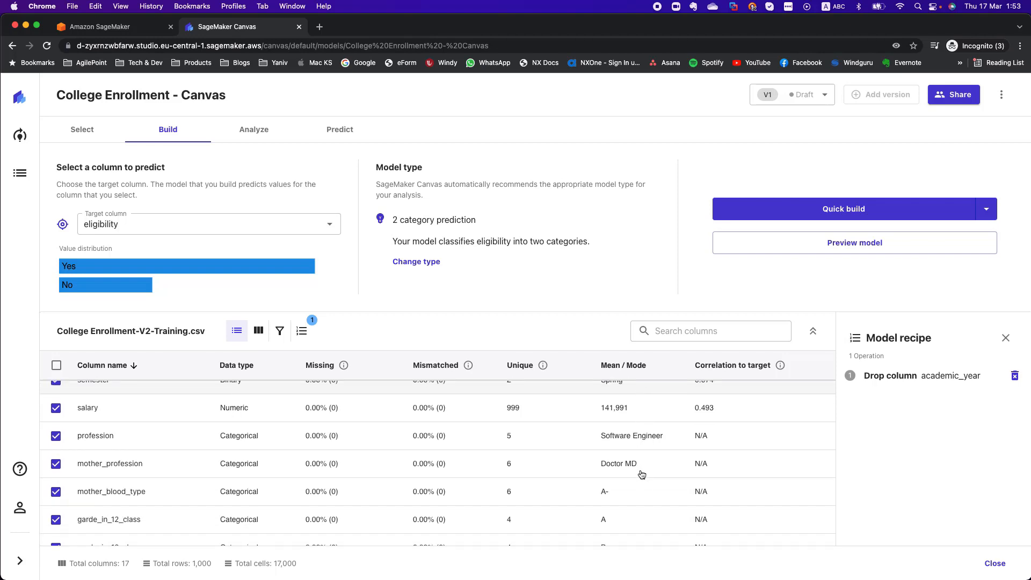
pyautogui.scroll(-8, 642, 474)
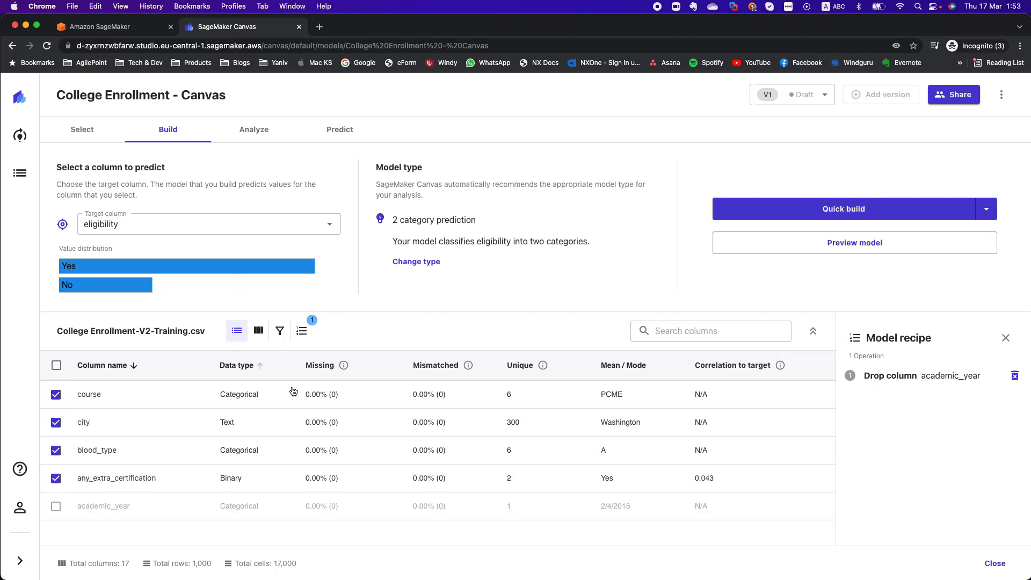
pyautogui.moveTo(53, 511)
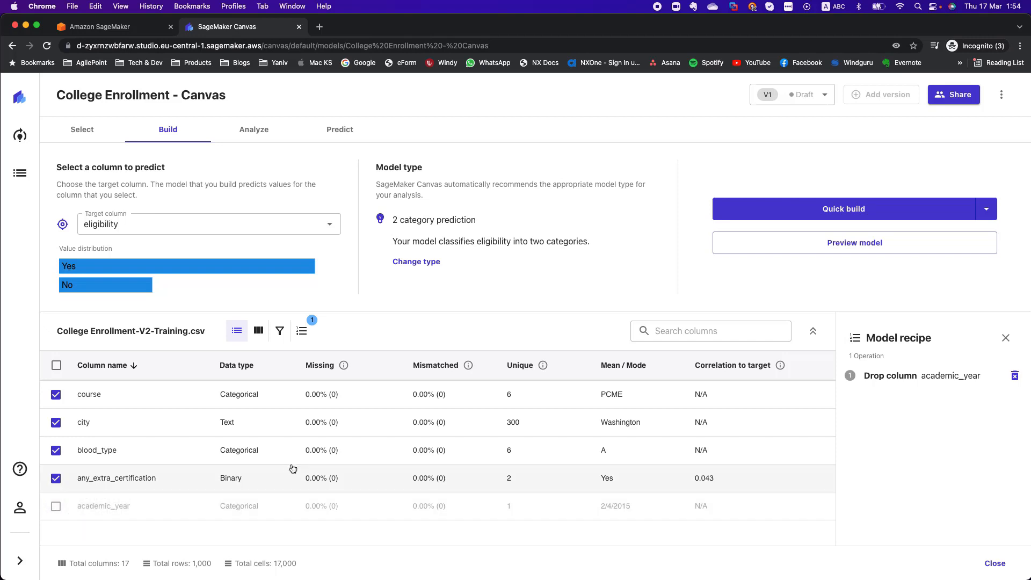
pyautogui.click(1005, 338)
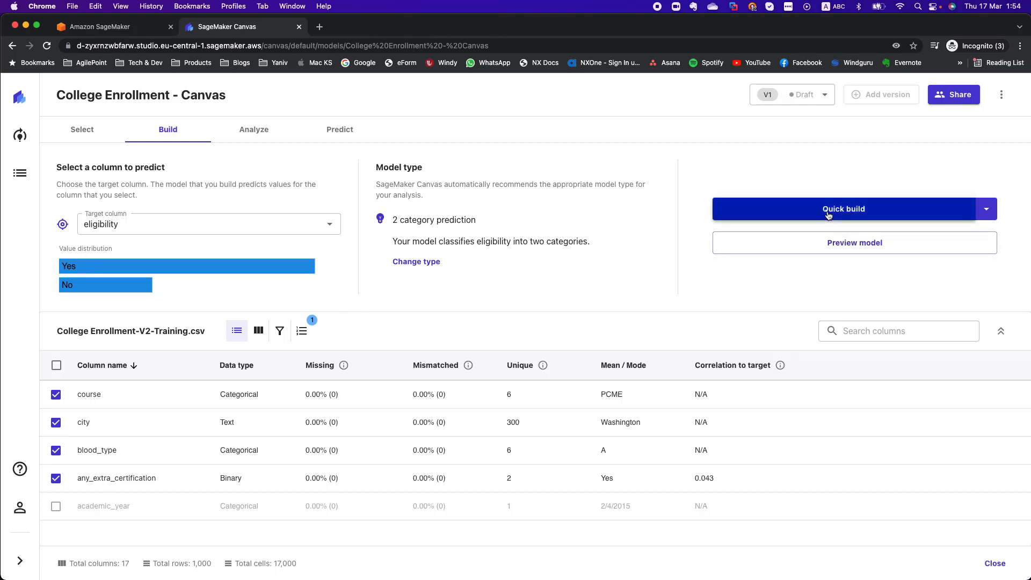
# Change the build type to Standard build and start building the model
pyautogui.click(987, 208)
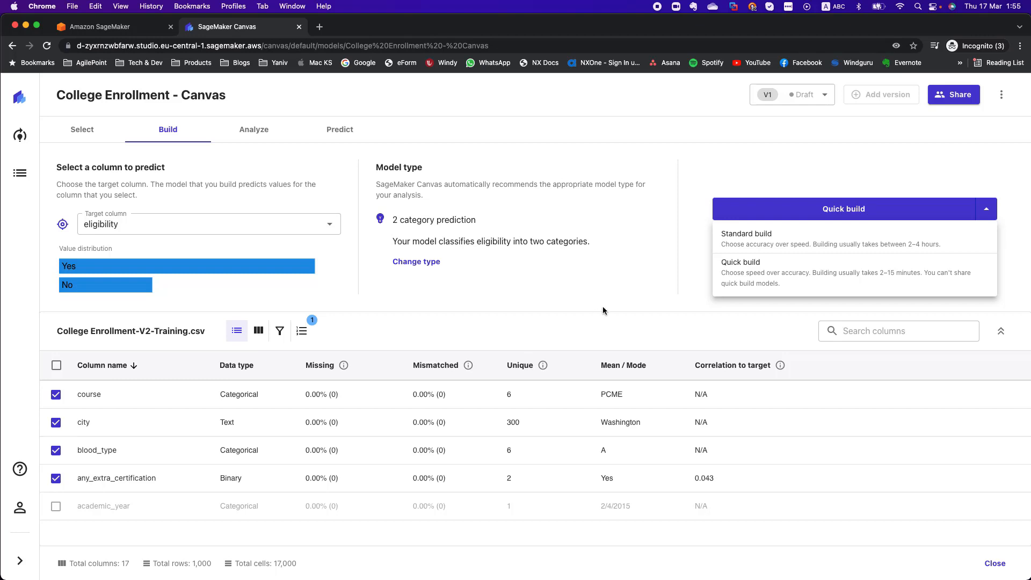
pyautogui.click(750, 240)
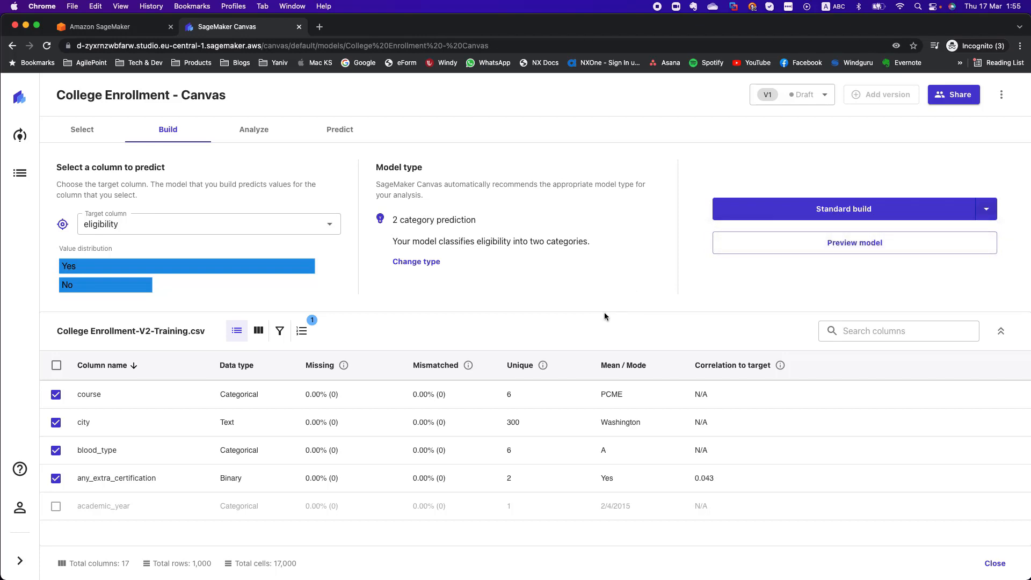
pyautogui.click(776, 212)
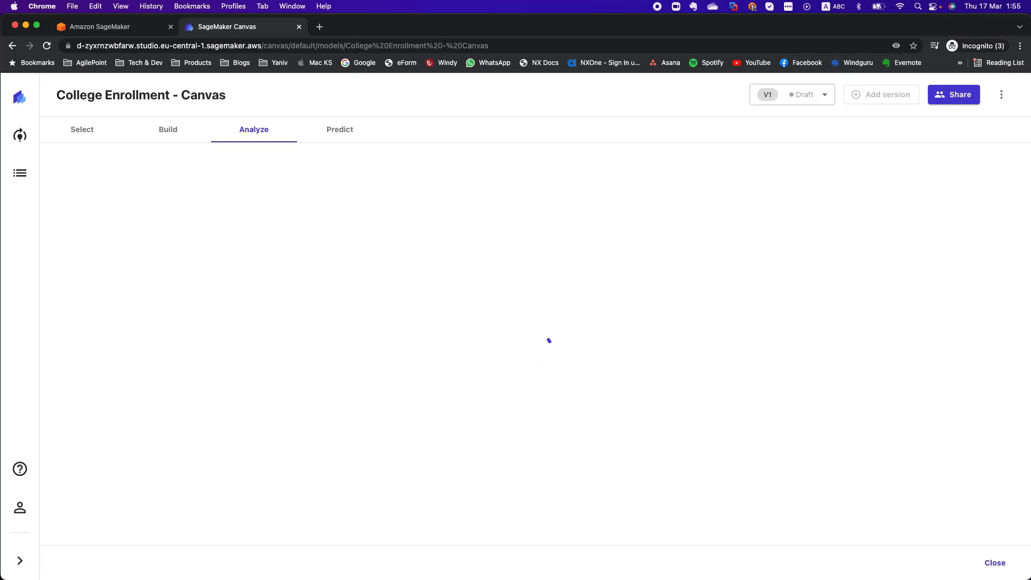
# Switch to the Tempus stopwatch, start timing the build, and move its window clear of the build details
pyautogui.press('super+Tab')
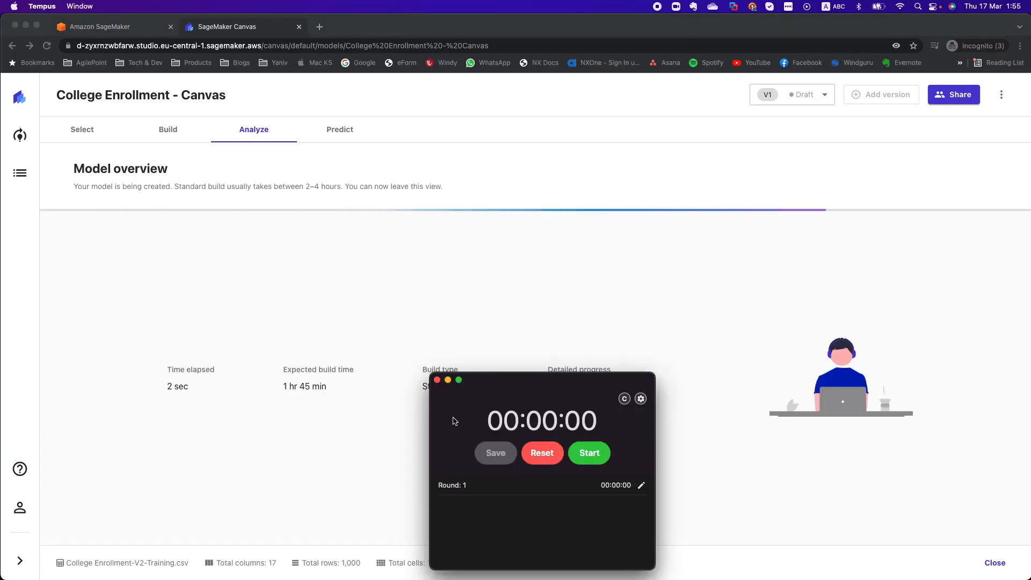
pyautogui.click(590, 453)
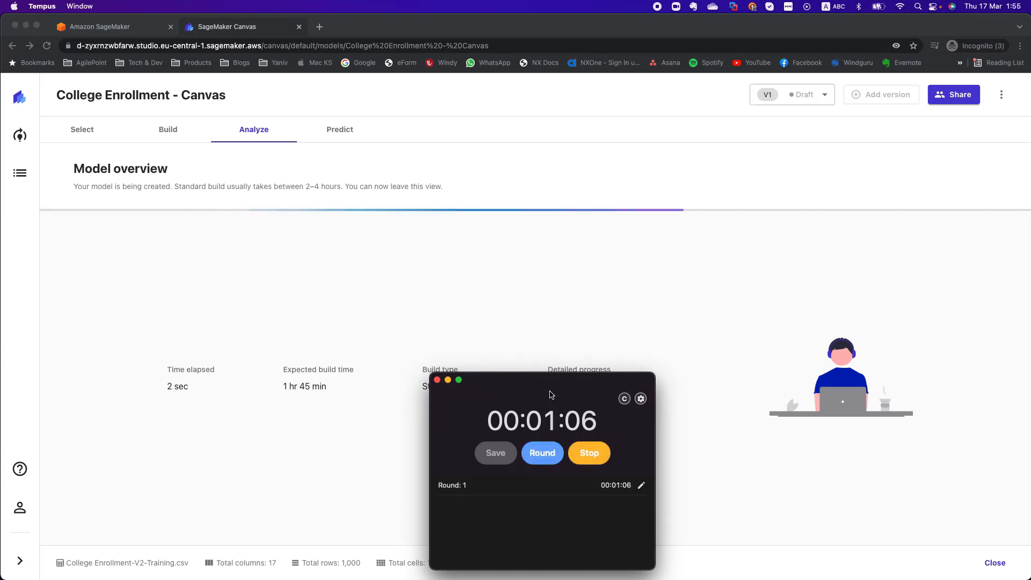
pyautogui.moveTo(548, 388); pyautogui.dragTo(754, 367)
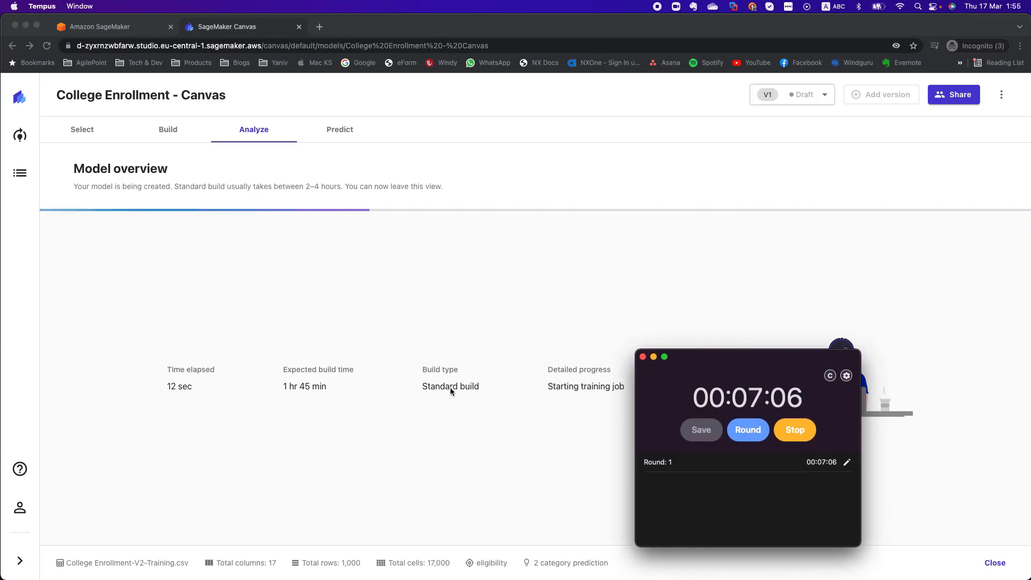